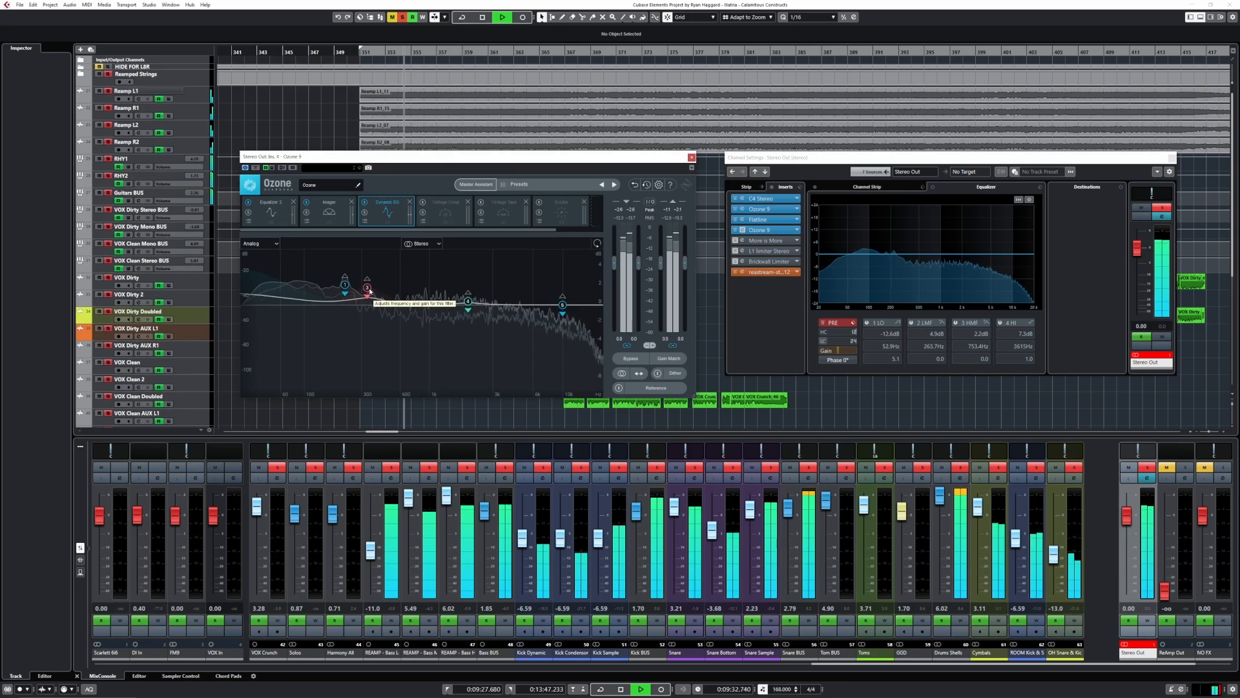
# - Audition the Dynamic EQ's Baxandall Bass and Proportional Q bands by soloing and unsoloing each one in turn
pyautogui.click(369, 290)
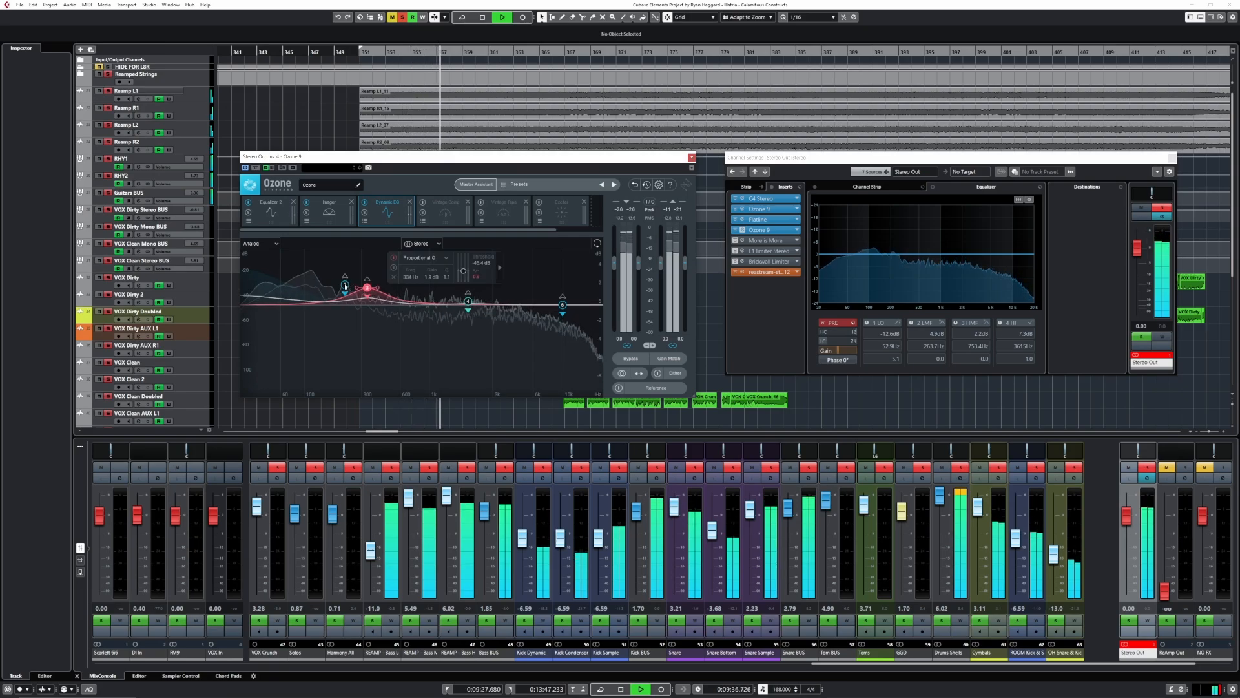
pyautogui.click(499, 267)
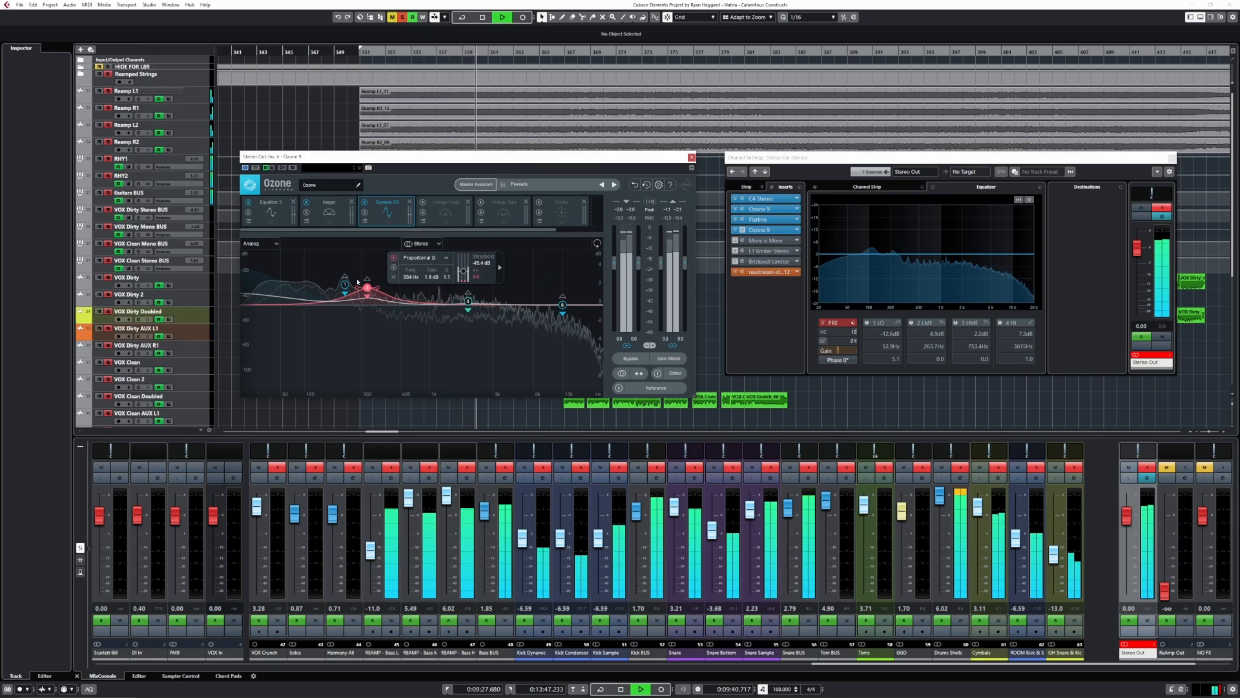
pyautogui.click(345, 284)
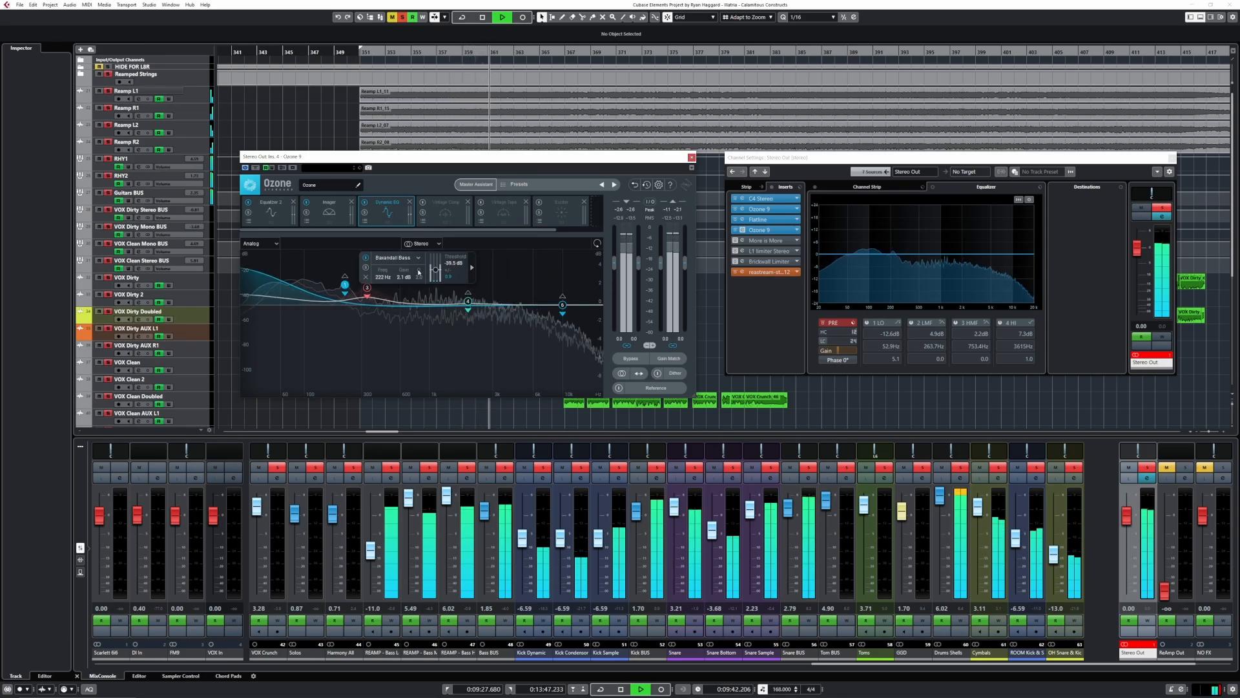
pyautogui.click(365, 267)
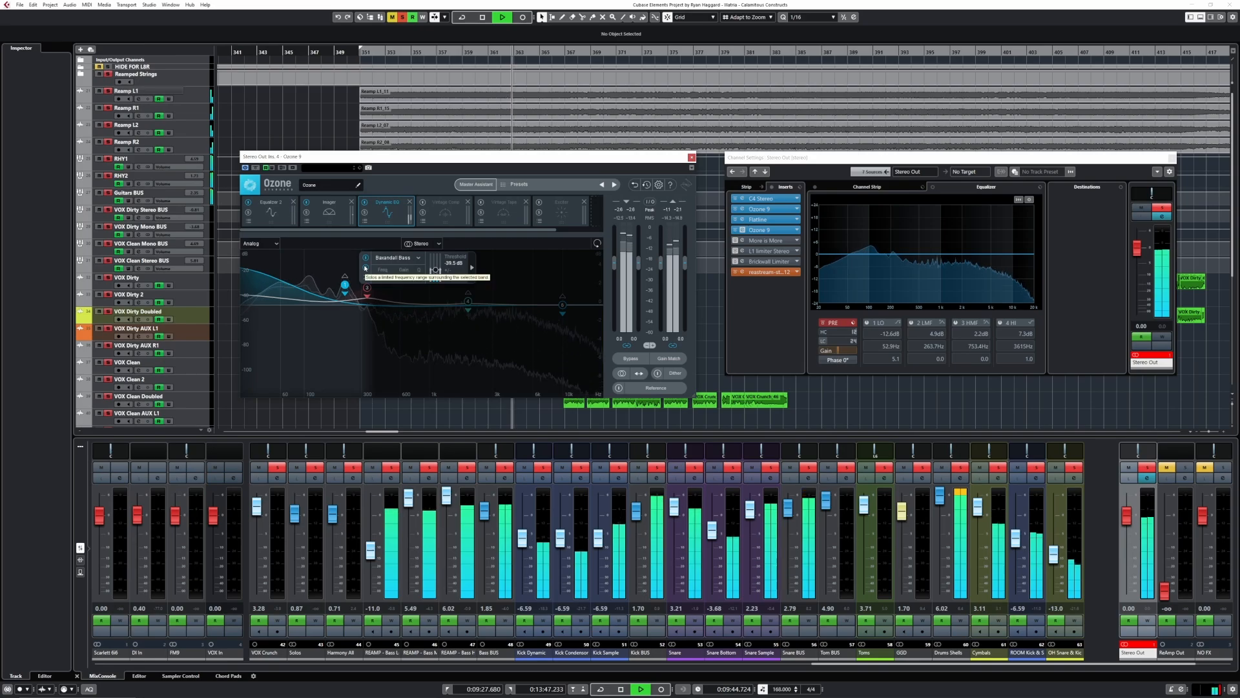
pyautogui.click(366, 268)
pyautogui.click(367, 287)
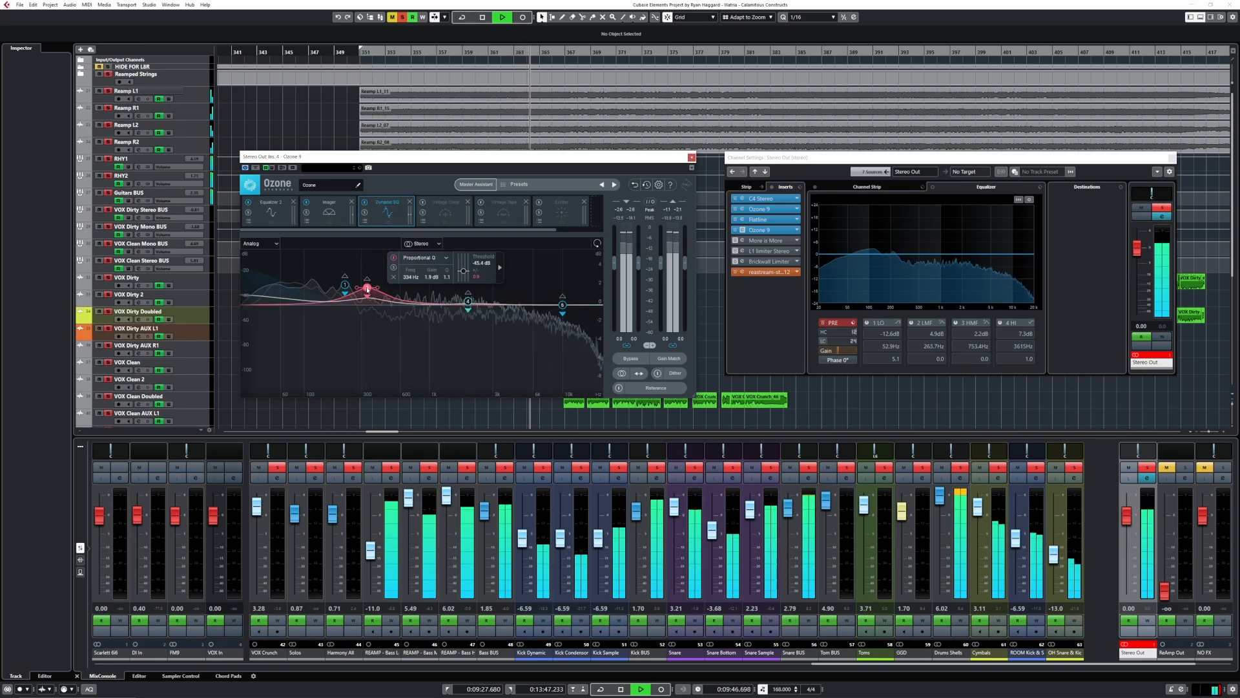
pyautogui.click(394, 267)
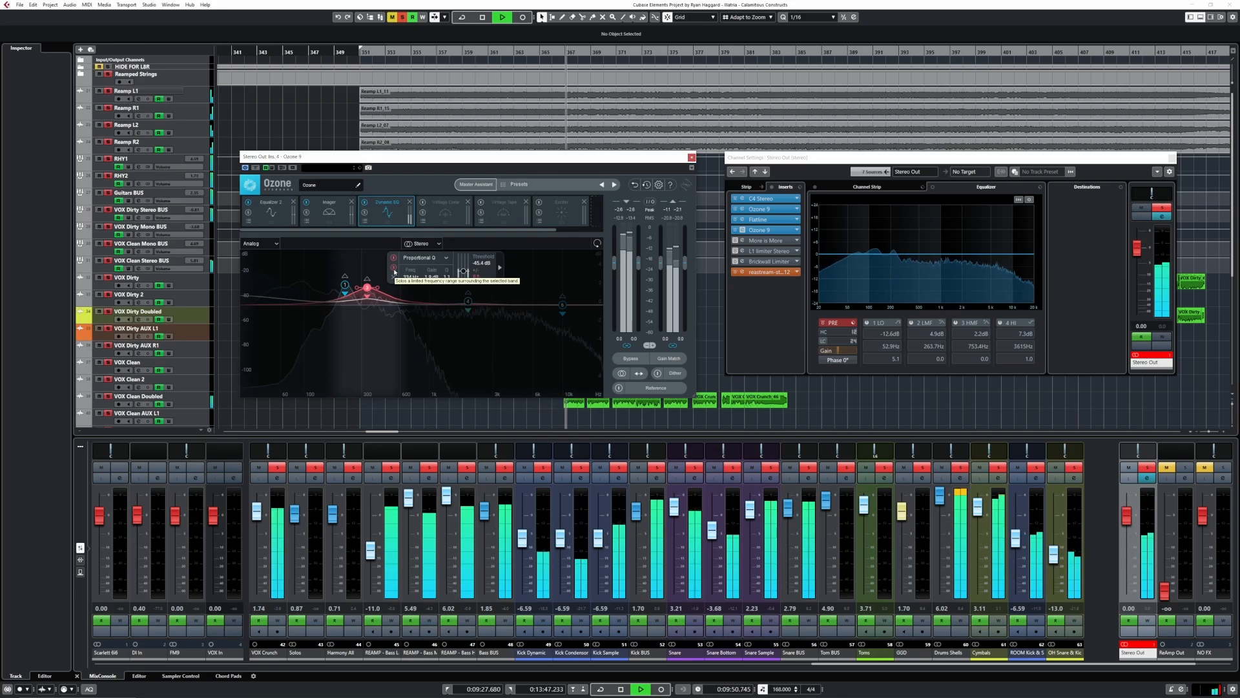
pyautogui.click(394, 267)
# - Try the Dynamic EQ's Digital filter mode and switch it back to Analog
pyautogui.click(276, 244)
pyautogui.click(268, 257)
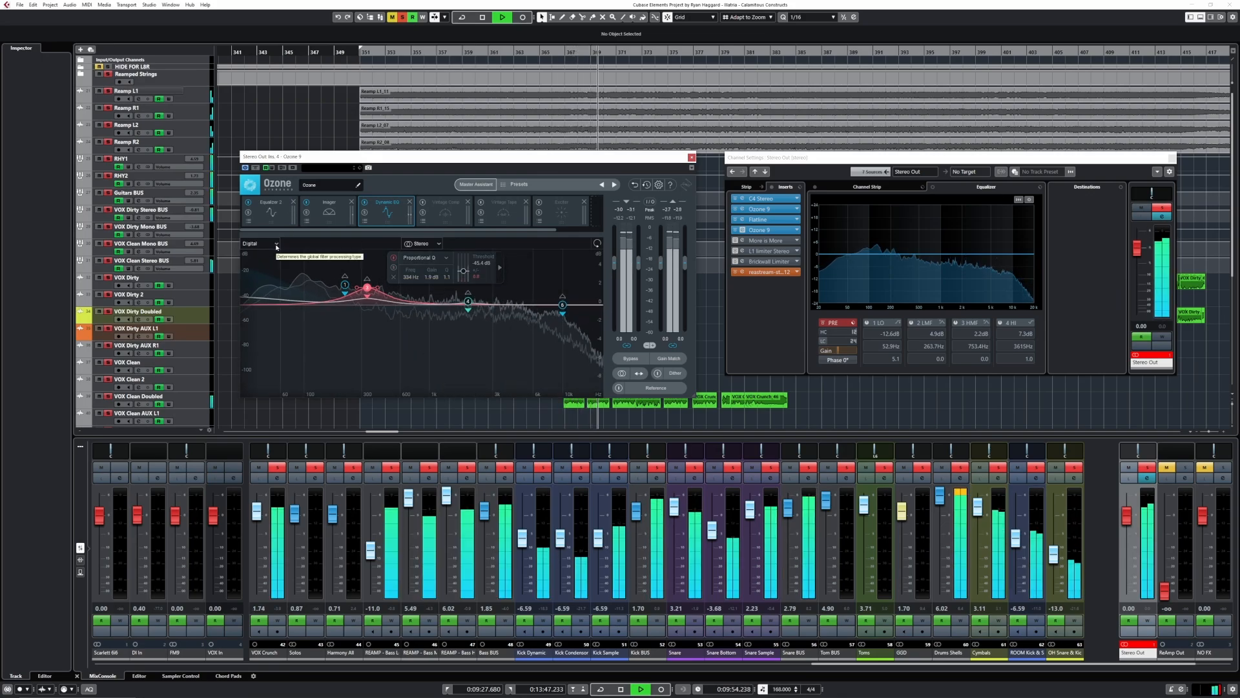
pyautogui.click(276, 245)
pyautogui.click(273, 256)
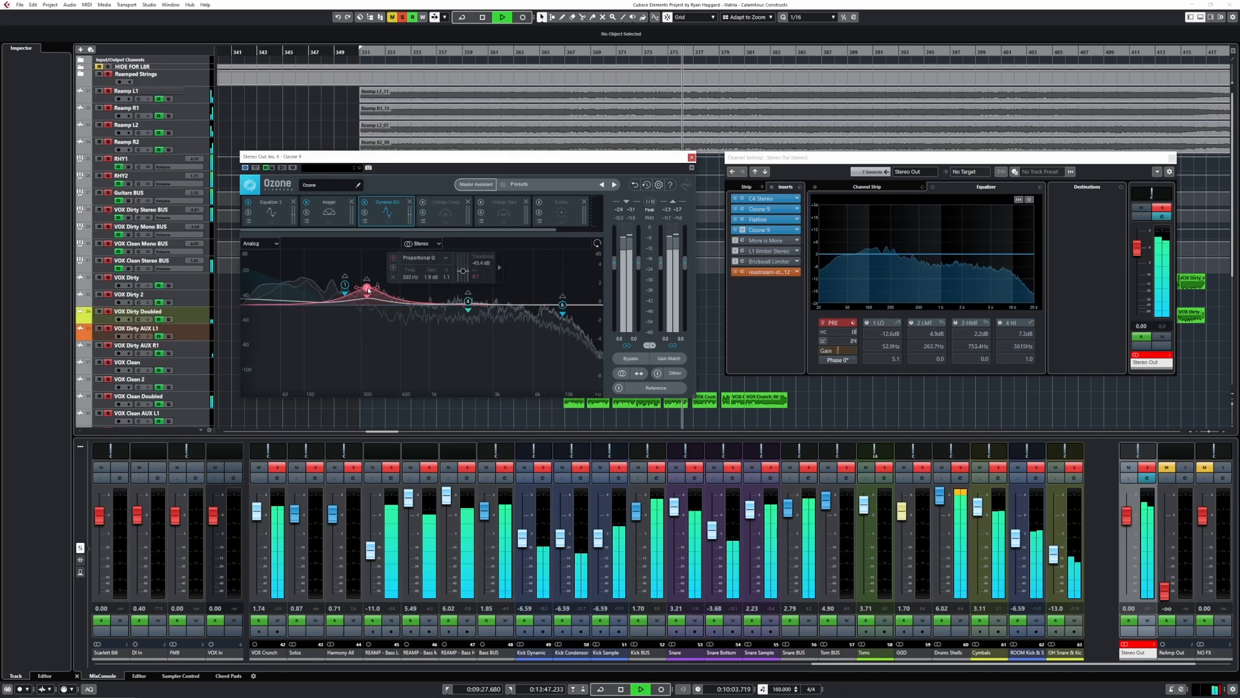
# - Compare the master with the Dynamic EQ module bypassed and active
pyautogui.click(366, 202)
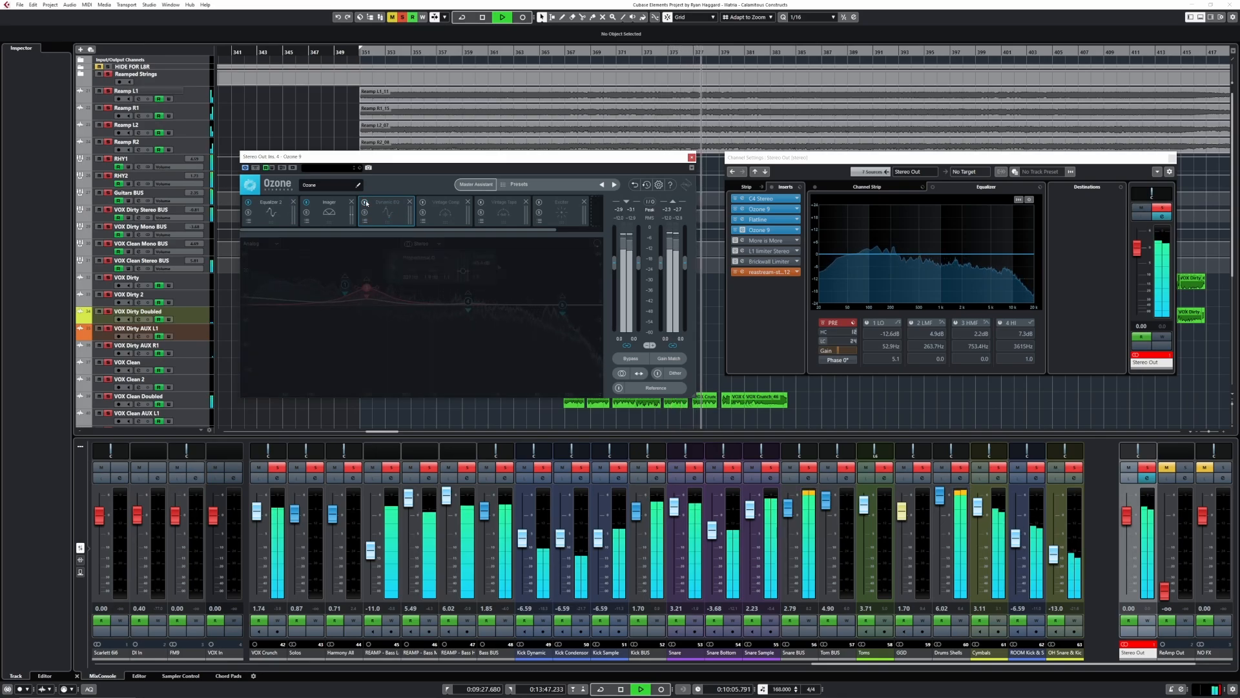
pyautogui.click(365, 202)
pyautogui.click(366, 202)
pyautogui.click(365, 202)
# - Enable the Vintage Compressor module and check its gain reduction trace before returning to the detection filter view
pyautogui.click(439, 222)
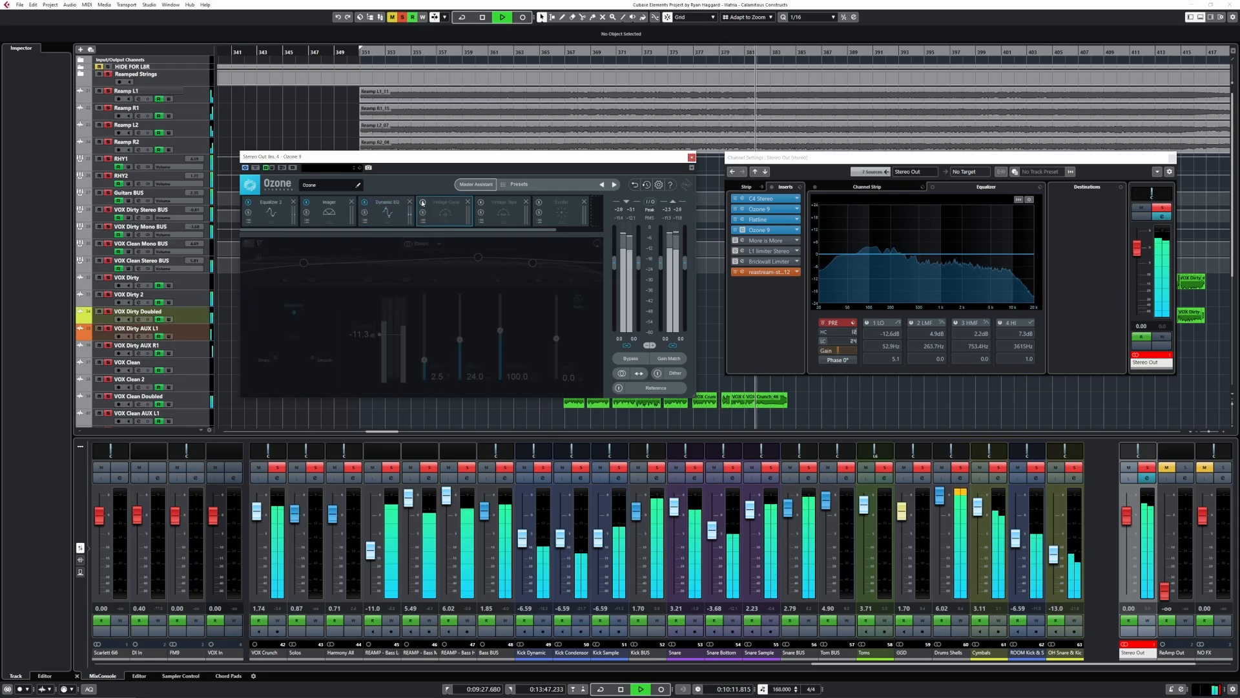
pyautogui.click(423, 203)
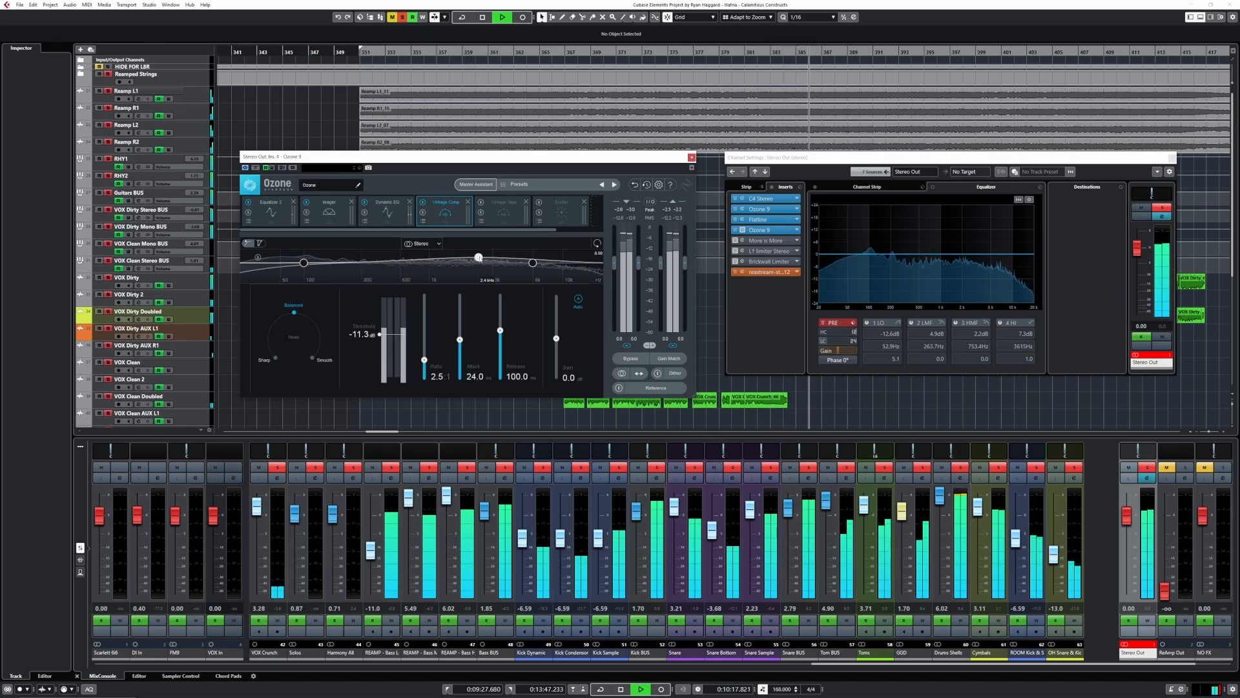
pyautogui.click(260, 245)
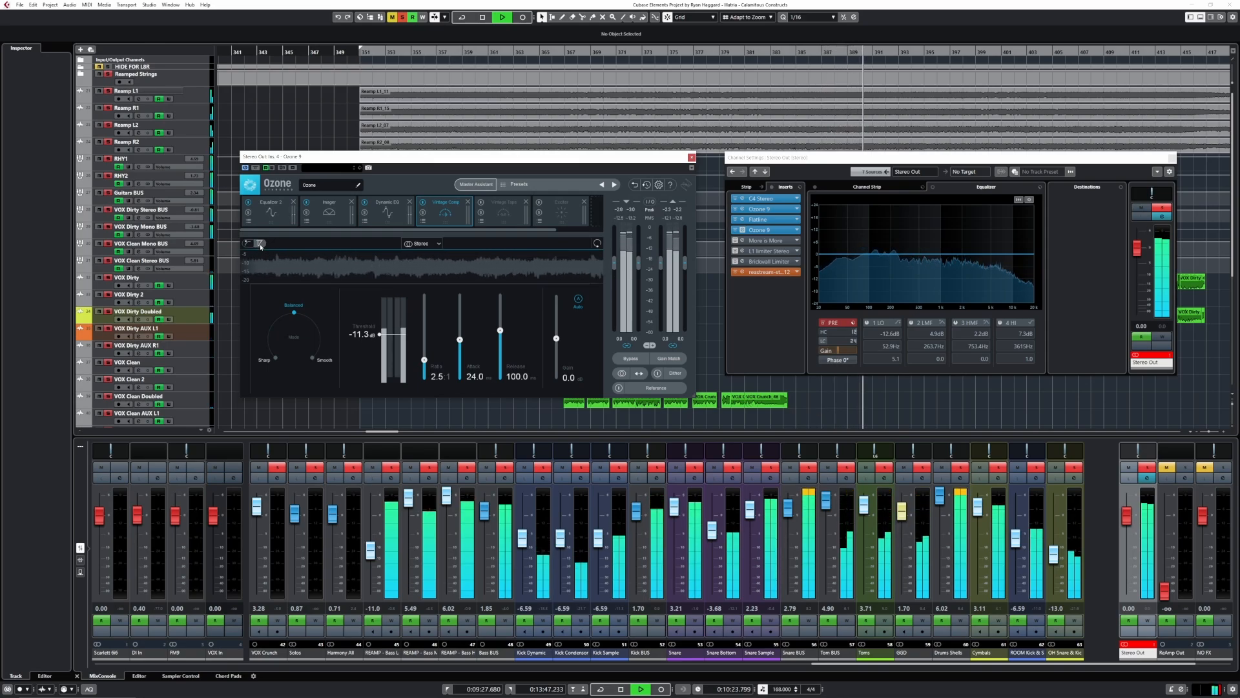
pyautogui.click(249, 244)
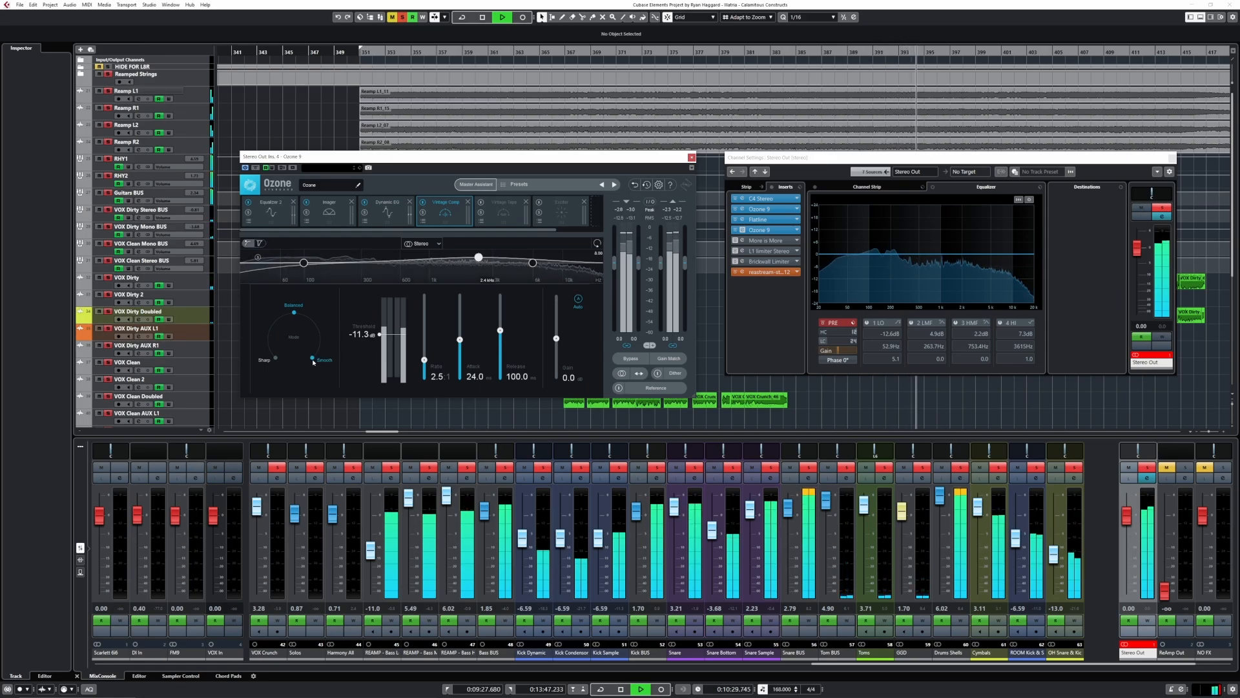
# - Audition the Vintage Compressor's Sharp character and compare the master with the module bypassed and active
pyautogui.click(276, 358)
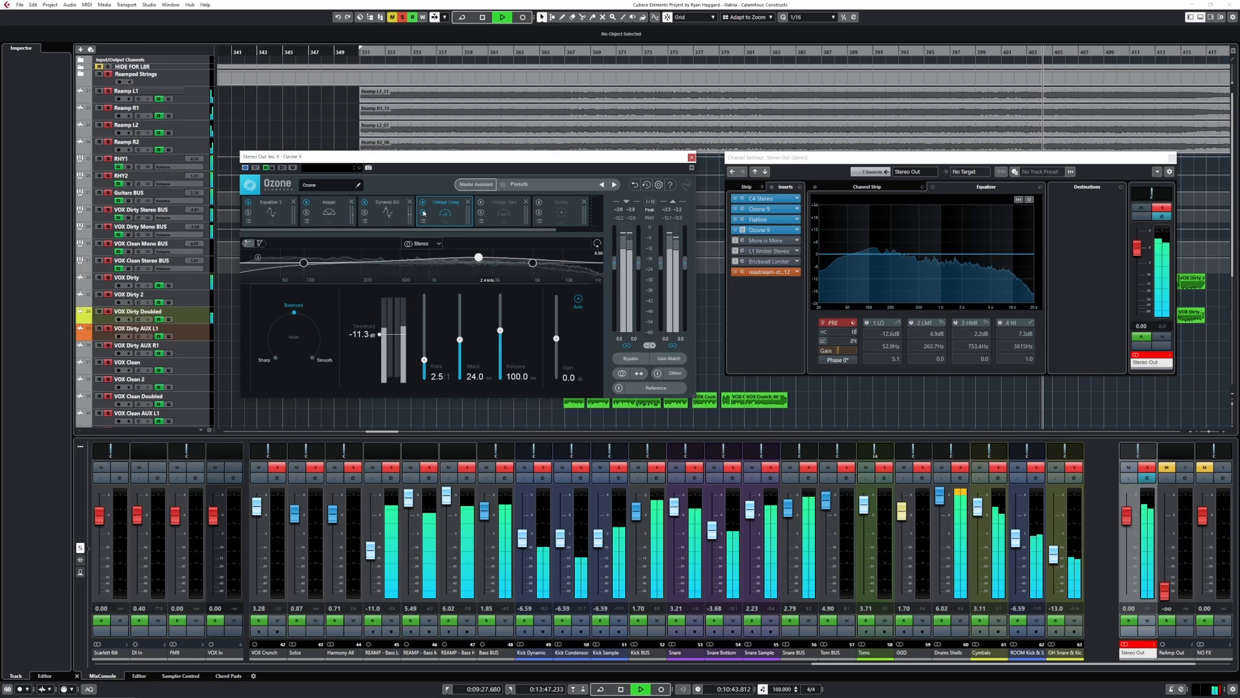
pyautogui.click(423, 204)
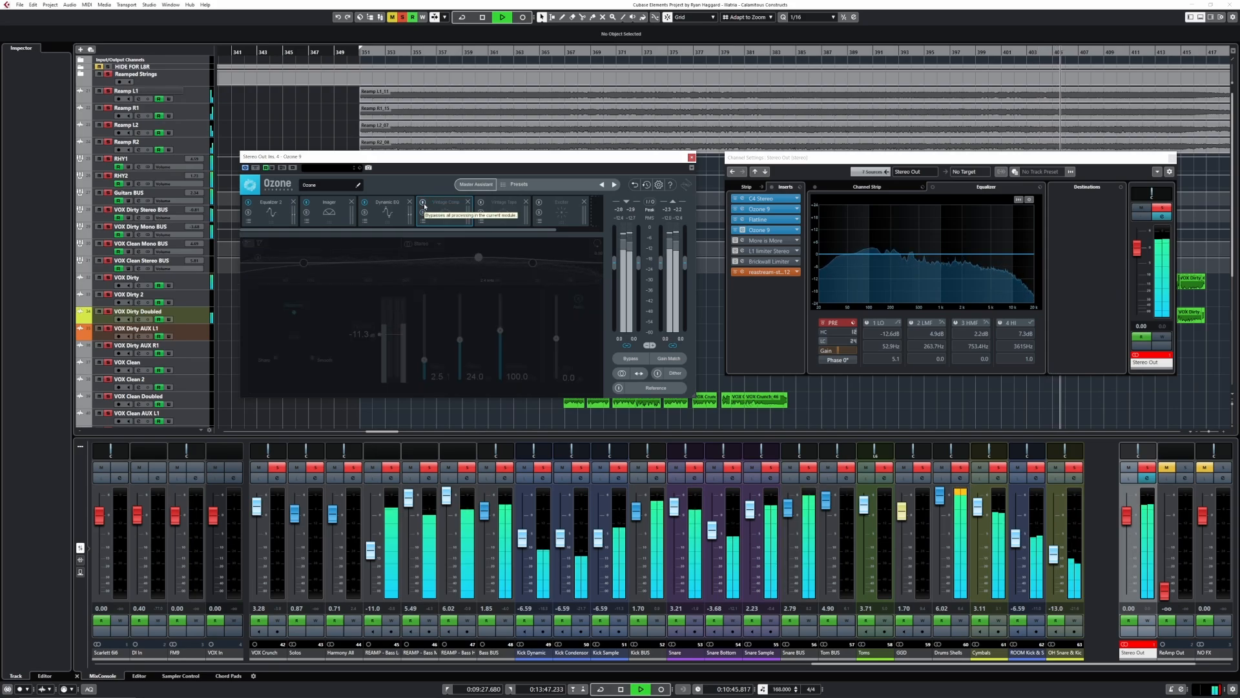
pyautogui.click(424, 204)
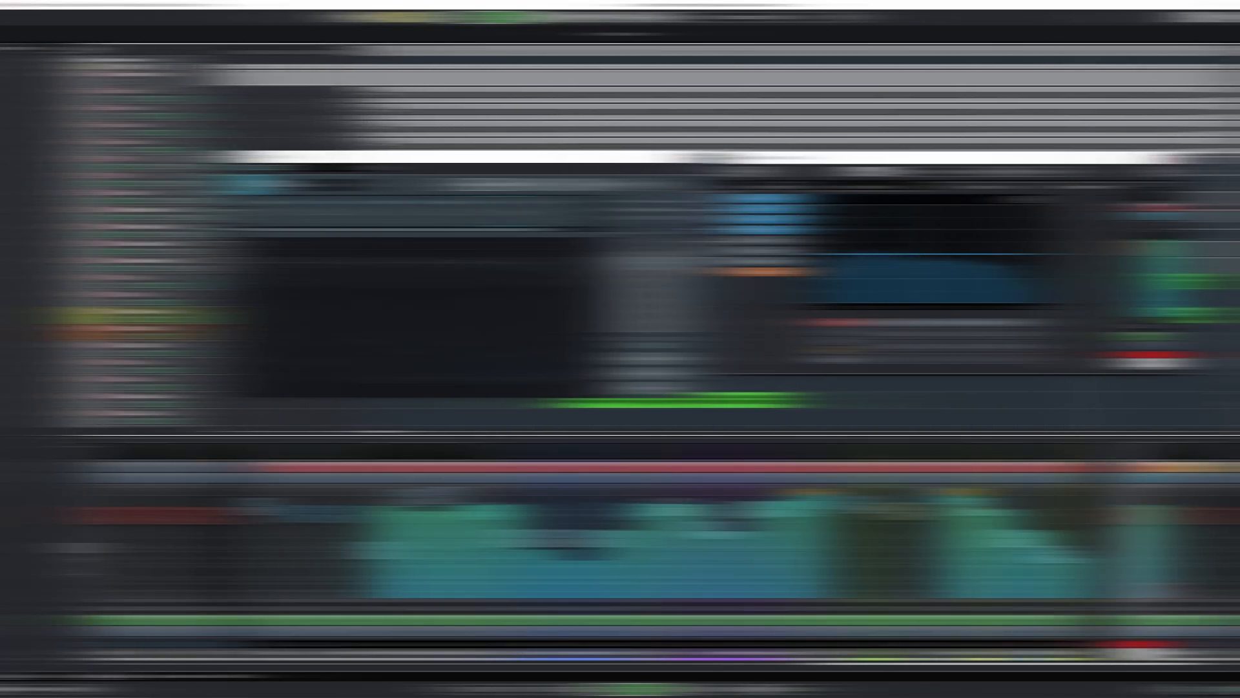
# - Enable the Vintage Tape module and audition it at speeds 15, 7.5 and 30 and against bypass, leaving the speed at 30
pyautogui.click(489, 215)
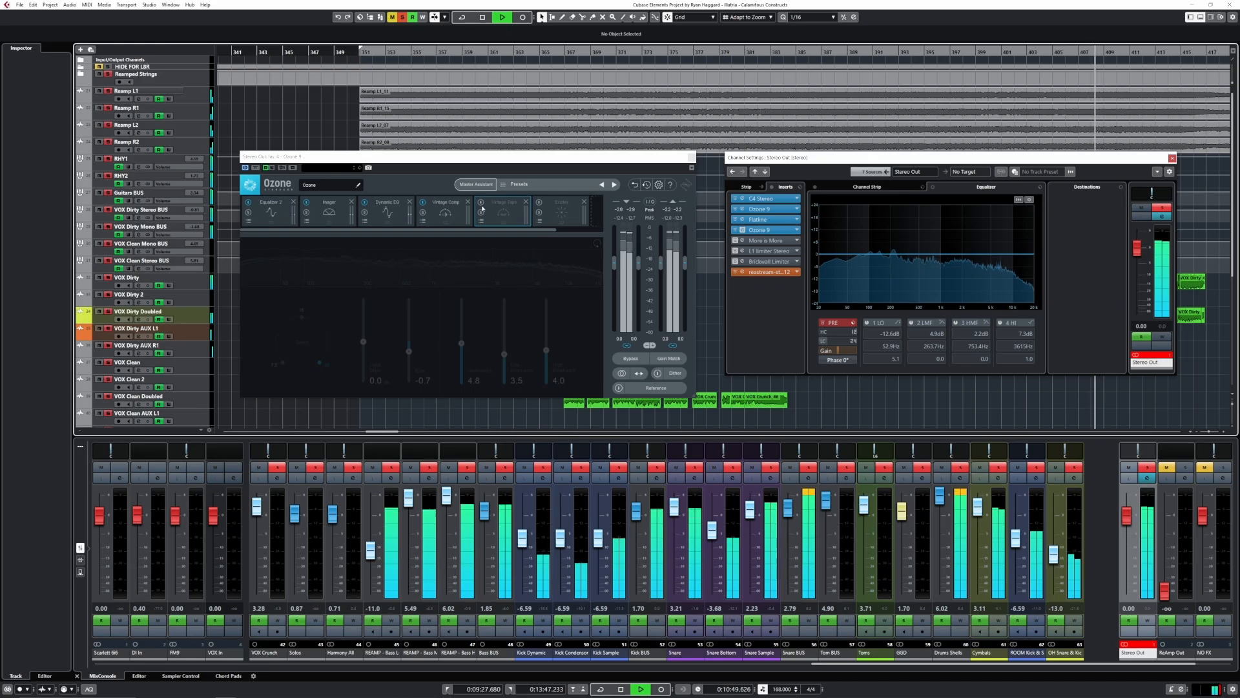
pyautogui.click(480, 203)
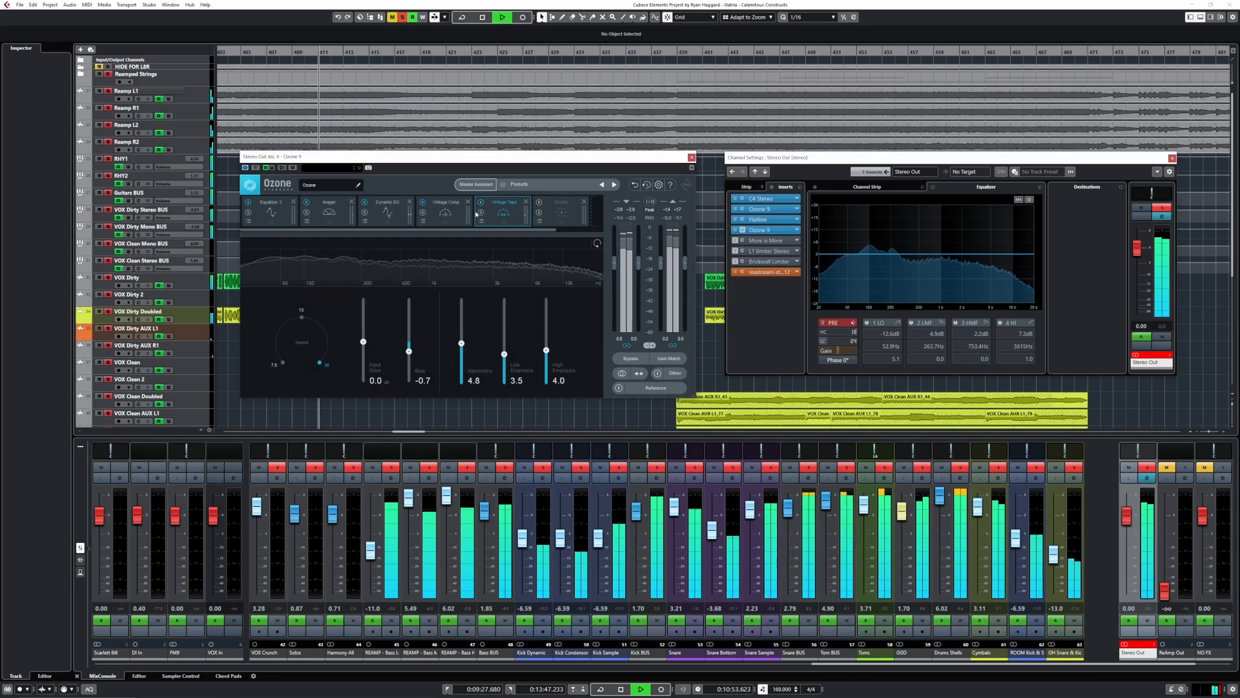
pyautogui.click(302, 317)
pyautogui.click(283, 363)
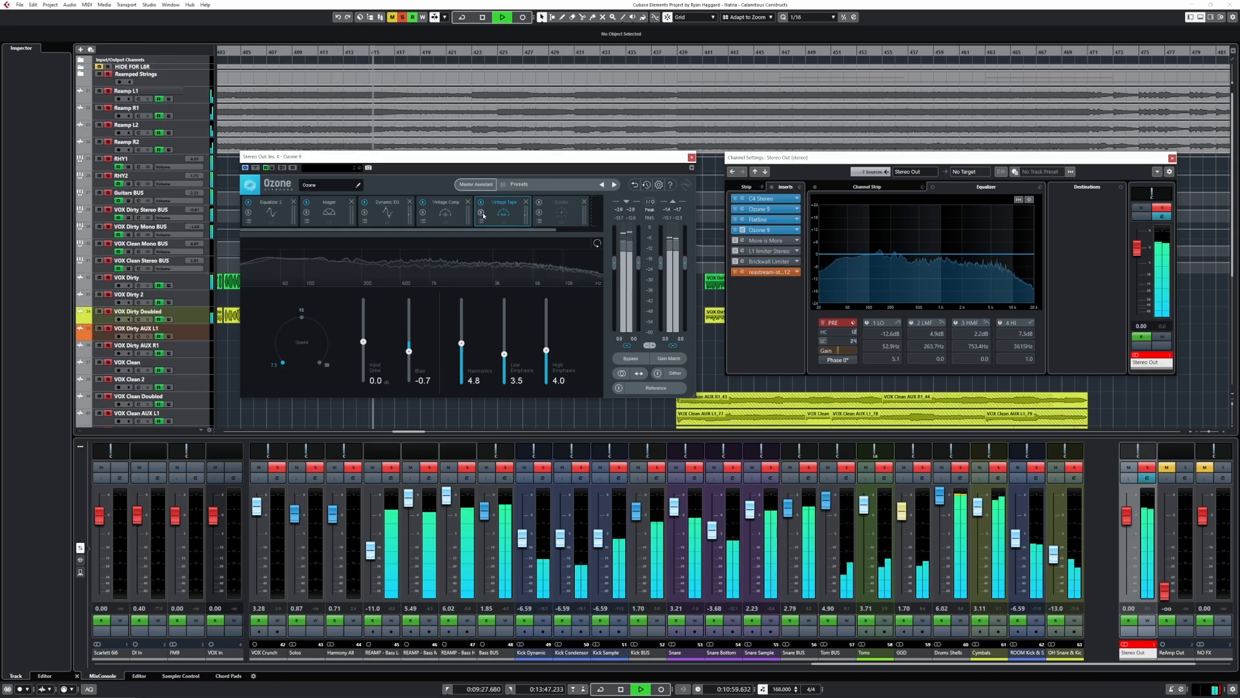
pyautogui.click(302, 317)
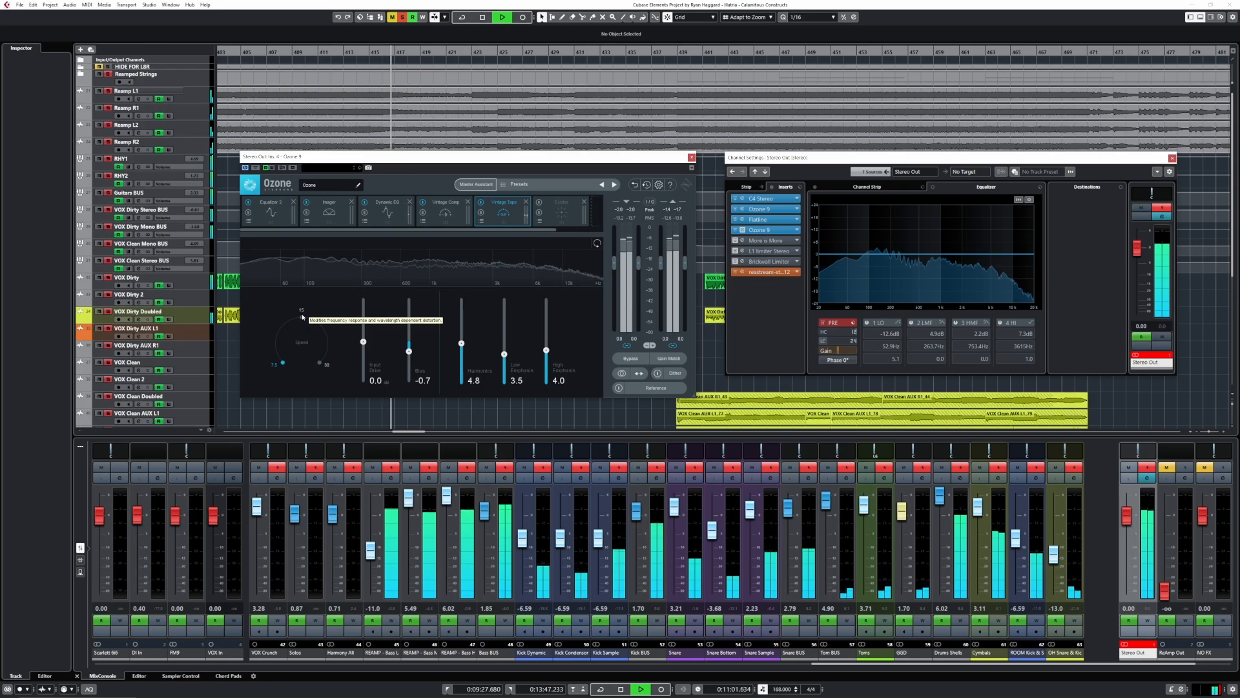
pyautogui.click(319, 363)
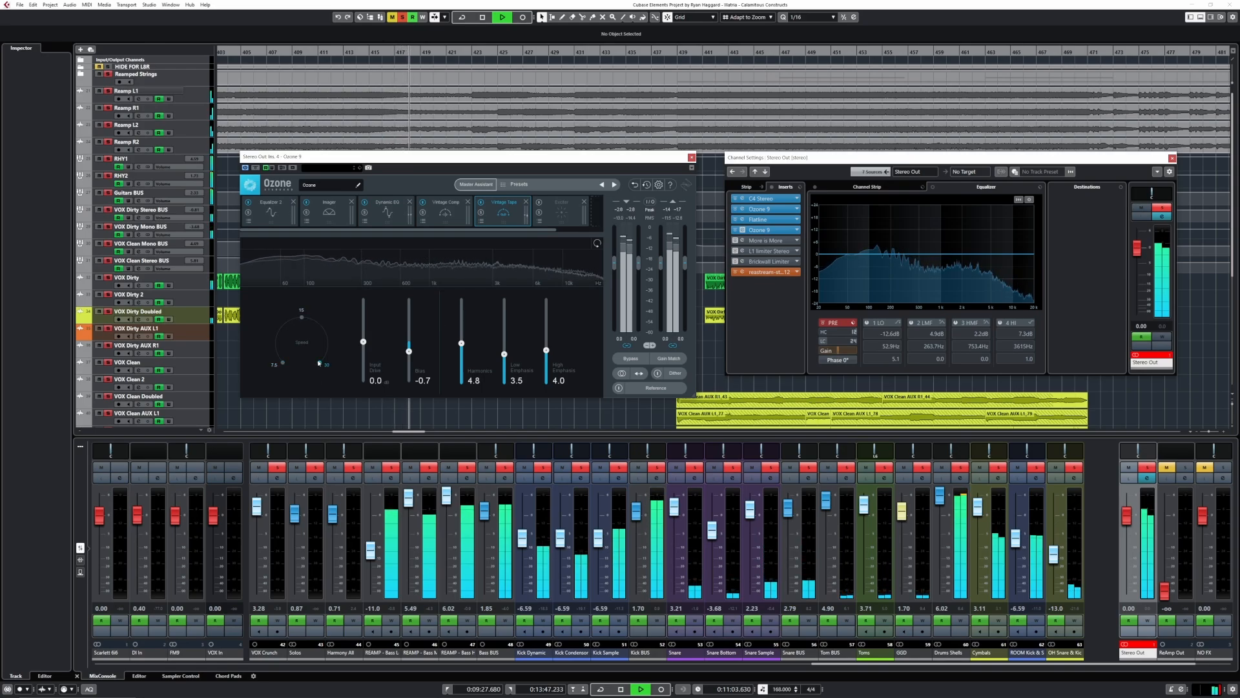
pyautogui.click(482, 203)
pyautogui.click(481, 203)
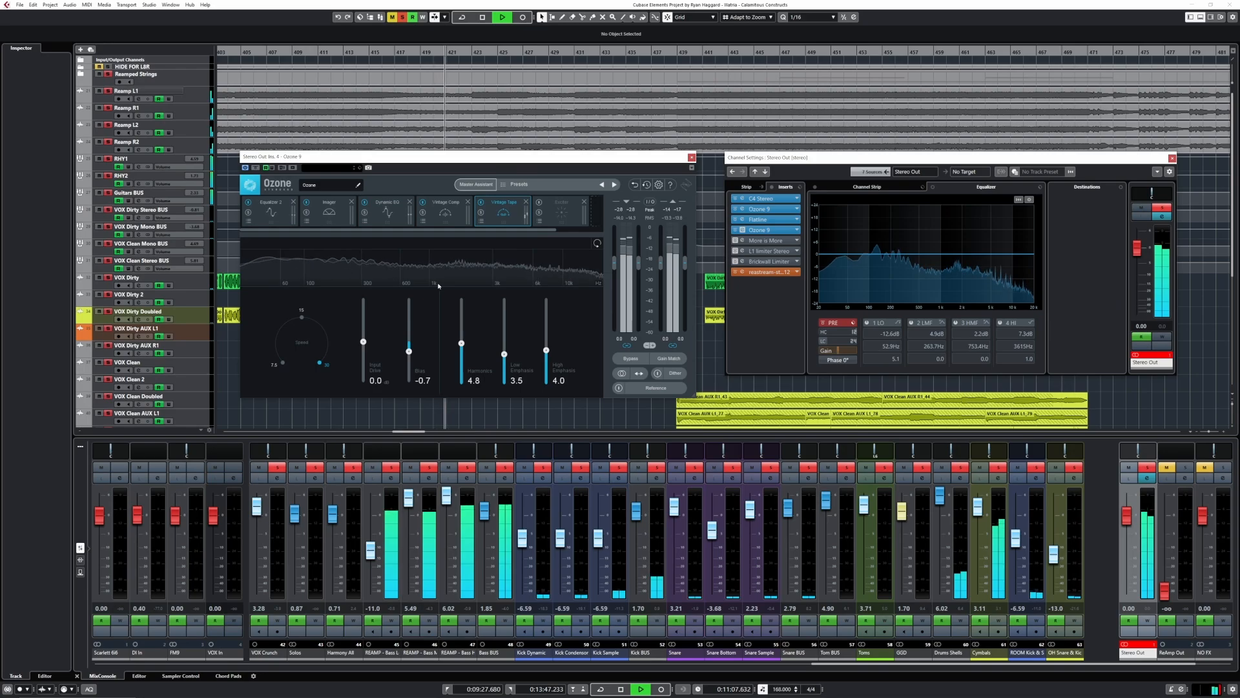
# - Set the Vintage Tape's harmonics, low emphasis and high emphasis to 4.3 each and its bias to -1.3
pyautogui.moveTo(461, 343)
pyautogui.mouseDown()
pyautogui.moveTo(465, 302)
pyautogui.moveTo(462, 381)
pyautogui.moveTo(464, 350)
pyautogui.mouseUp()
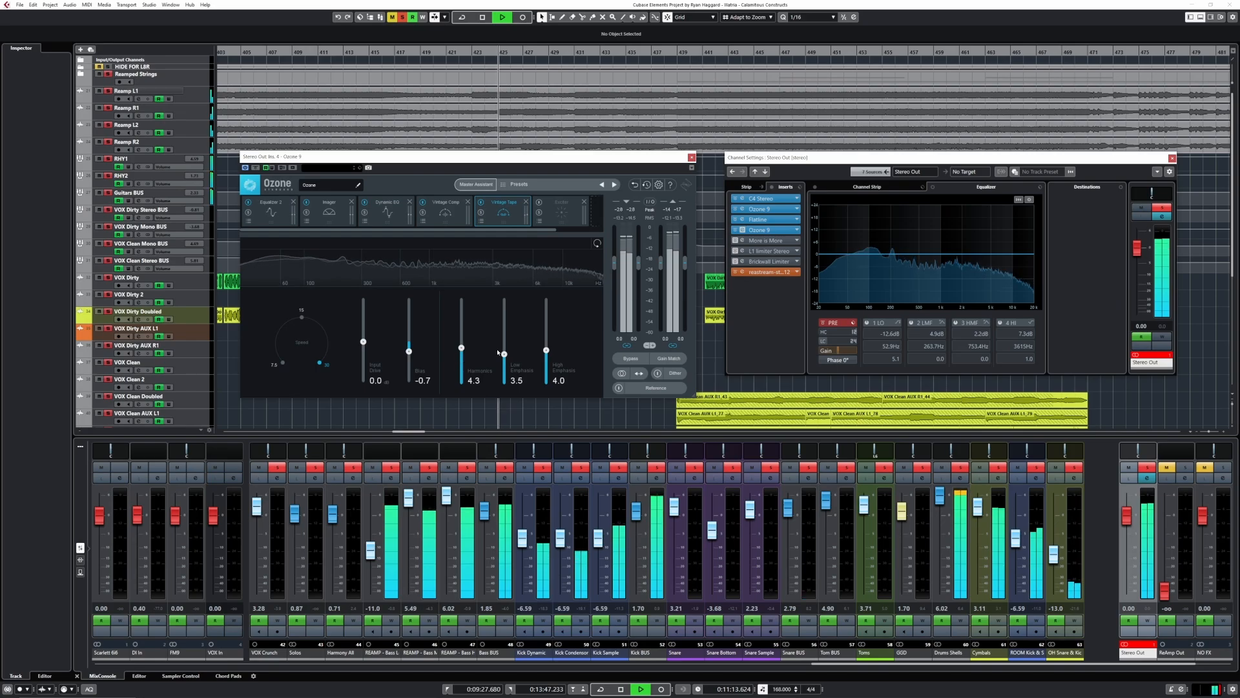
pyautogui.moveTo(505, 354); pyautogui.dragTo(505, 299)
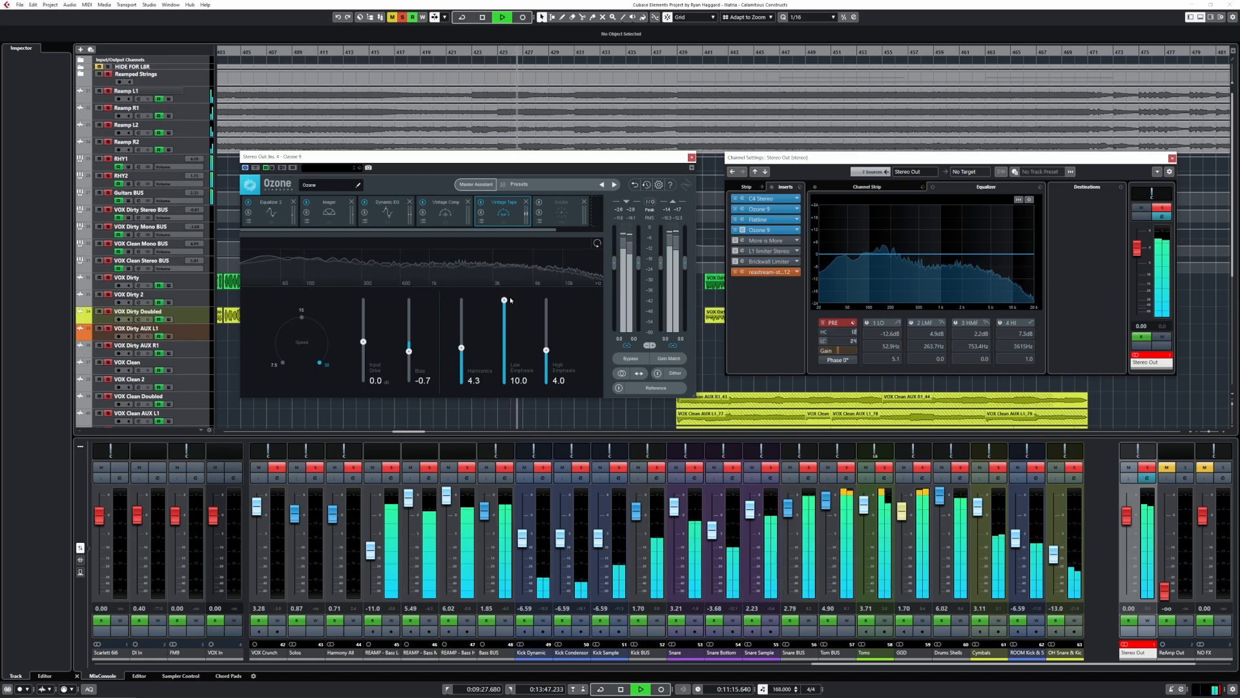
pyautogui.moveTo(510, 301); pyautogui.dragTo(557, 347)
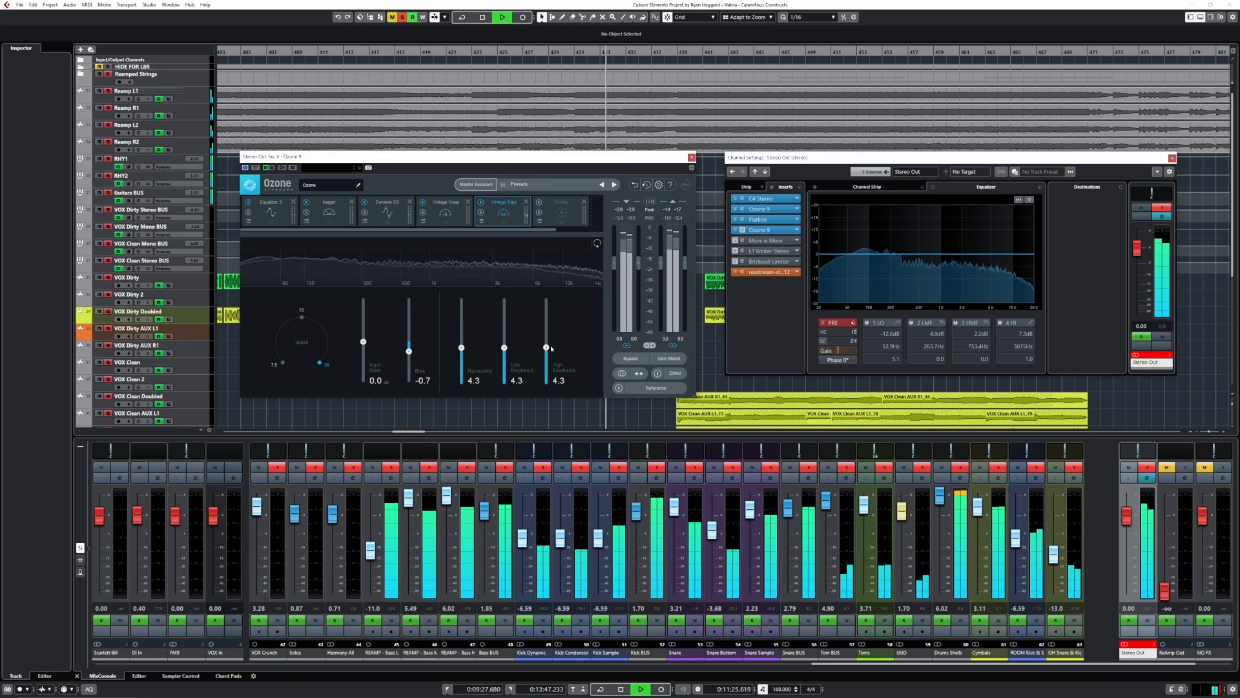
pyautogui.moveTo(414, 352); pyautogui.dragTo(401, 272)
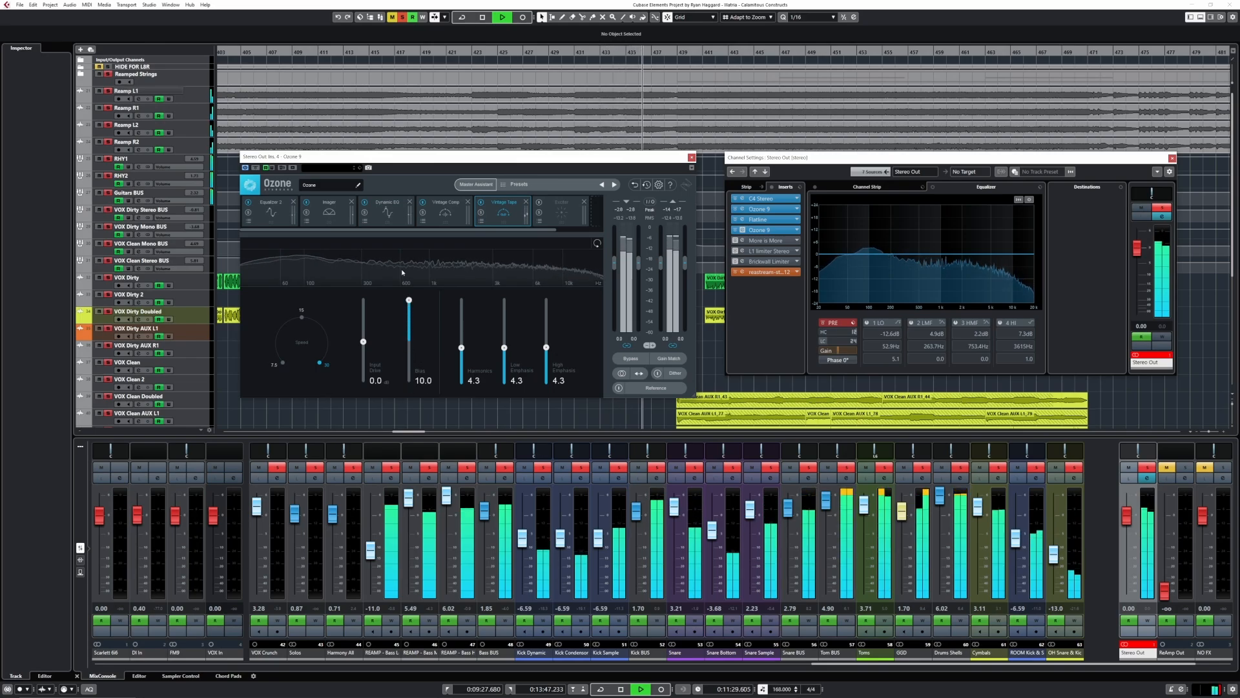
pyautogui.moveTo(431, 387); pyautogui.dragTo(427, 359)
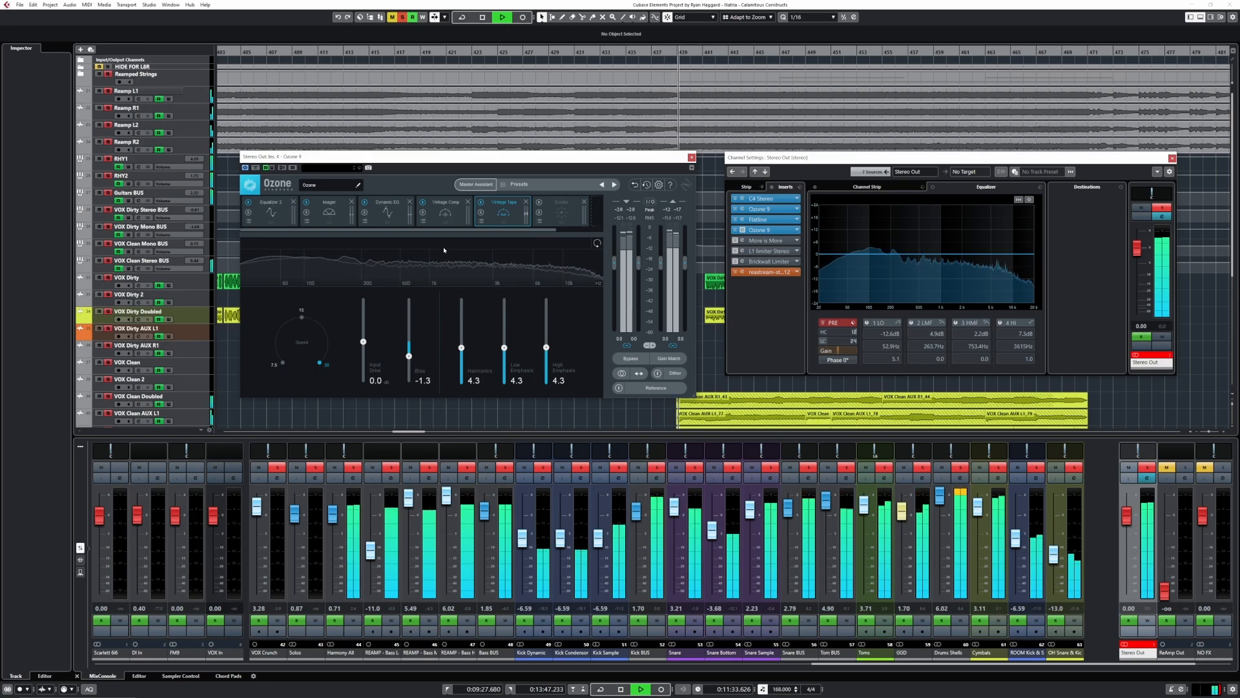
# - Enable the Exciter module on the master chain
pyautogui.click(549, 214)
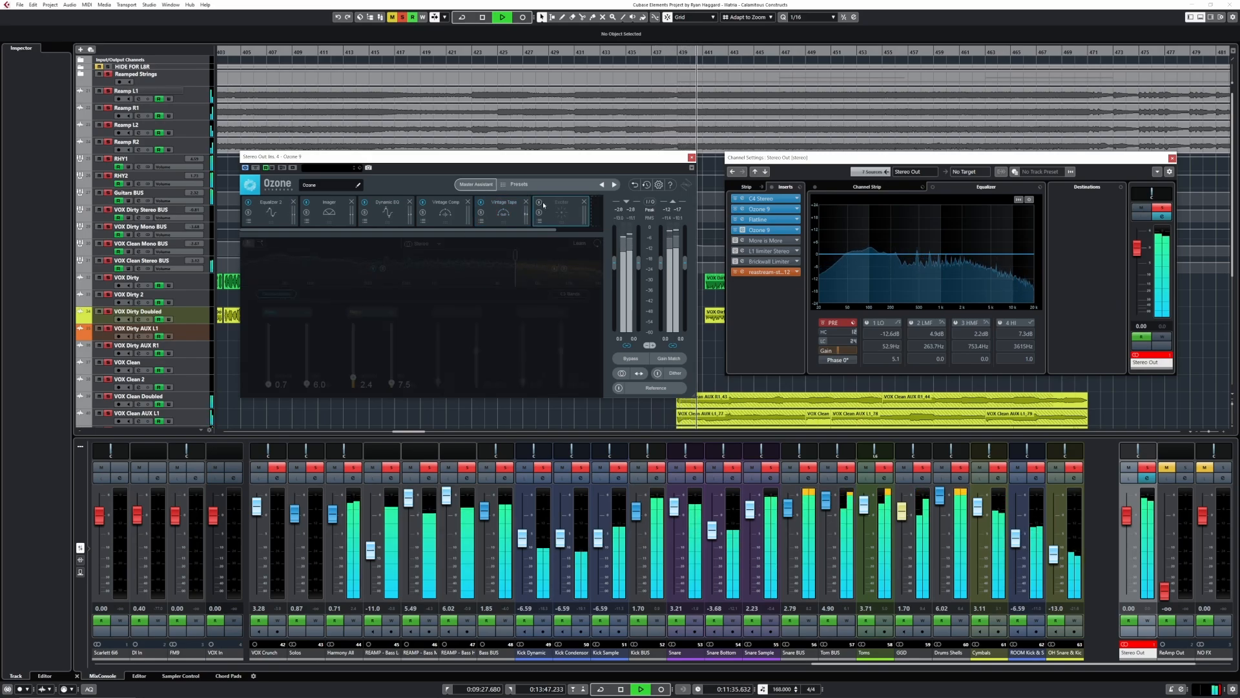
pyautogui.click(539, 202)
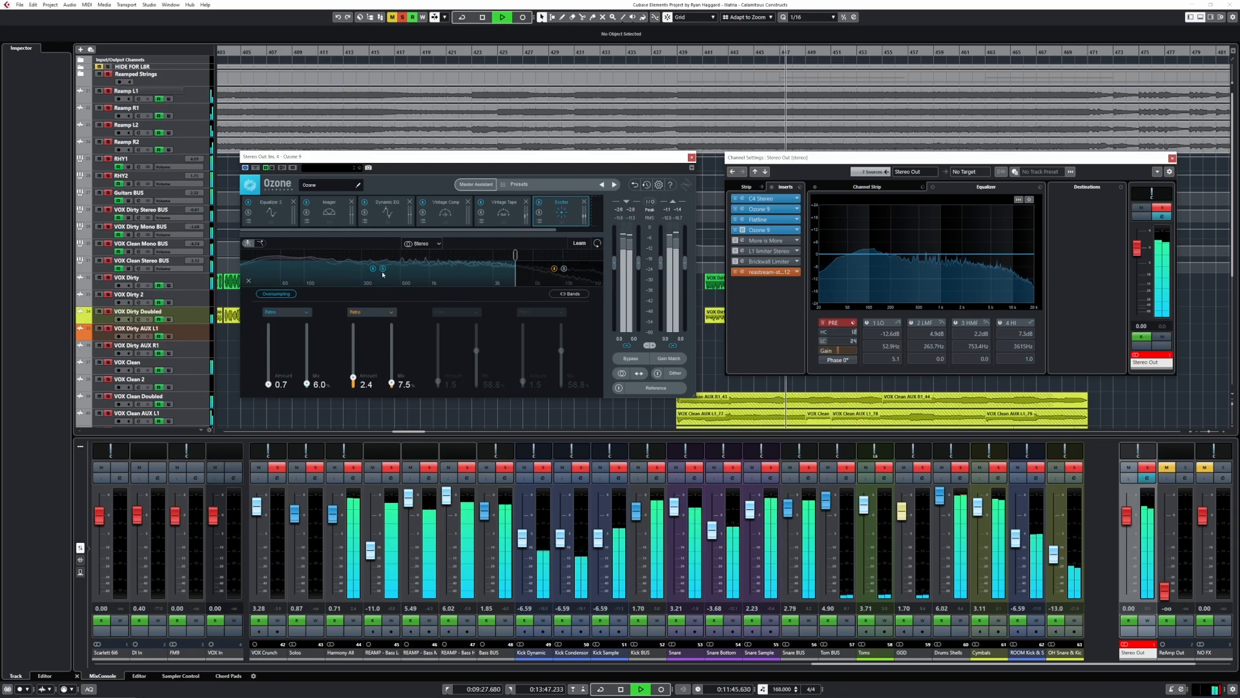
# - Audition the Analog, Tube, Warm and Triode modes on the Exciter's lower band and return it to Retro
pyautogui.click(293, 315)
pyautogui.click(288, 322)
pyautogui.click(291, 313)
pyautogui.click(287, 350)
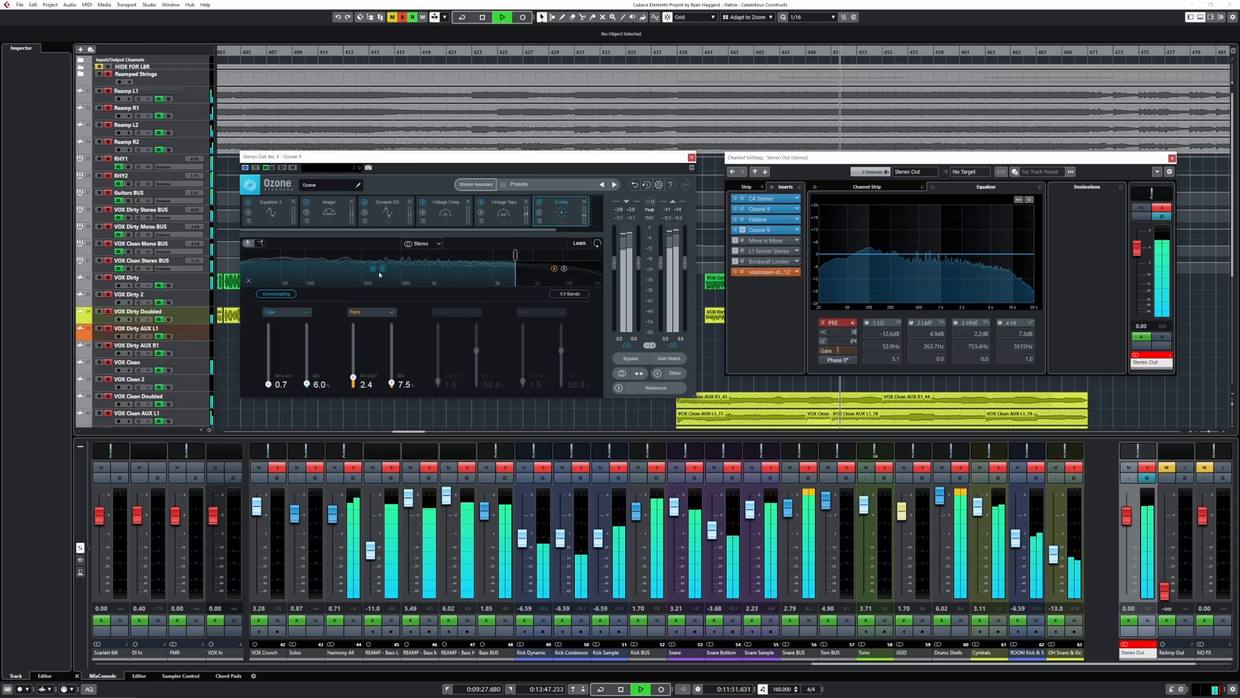
pyautogui.click(286, 312)
pyautogui.click(275, 359)
pyautogui.click(286, 312)
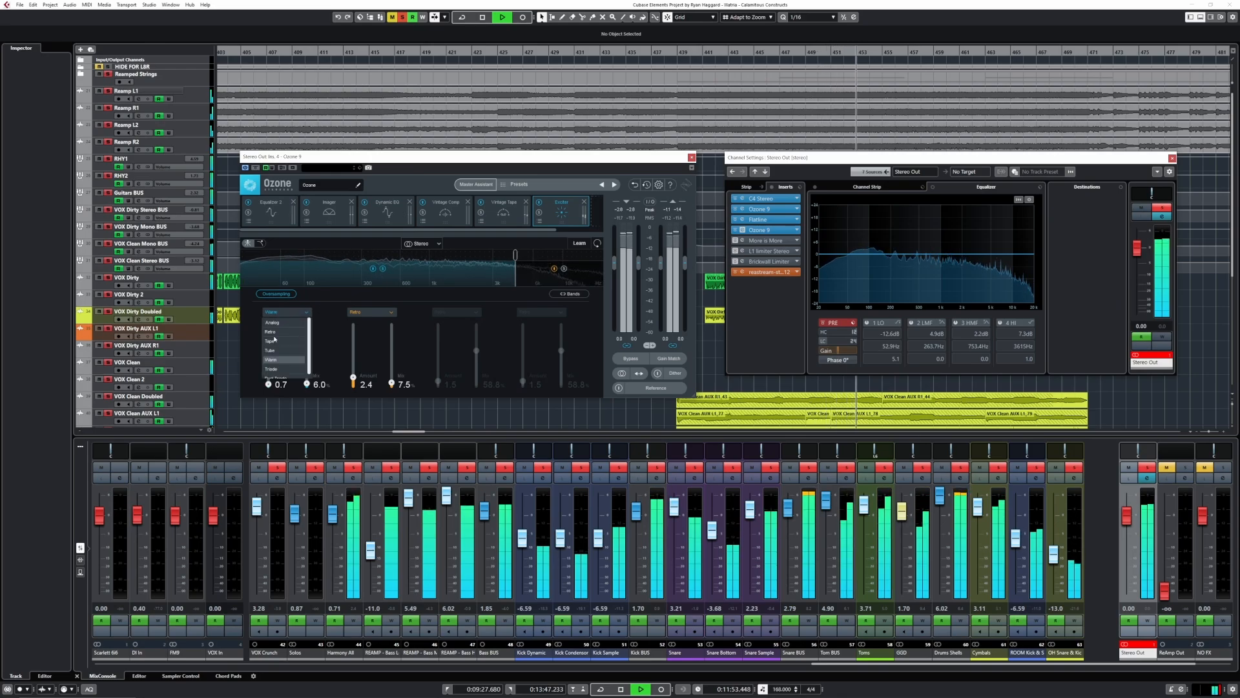
pyautogui.click(271, 369)
pyautogui.click(286, 312)
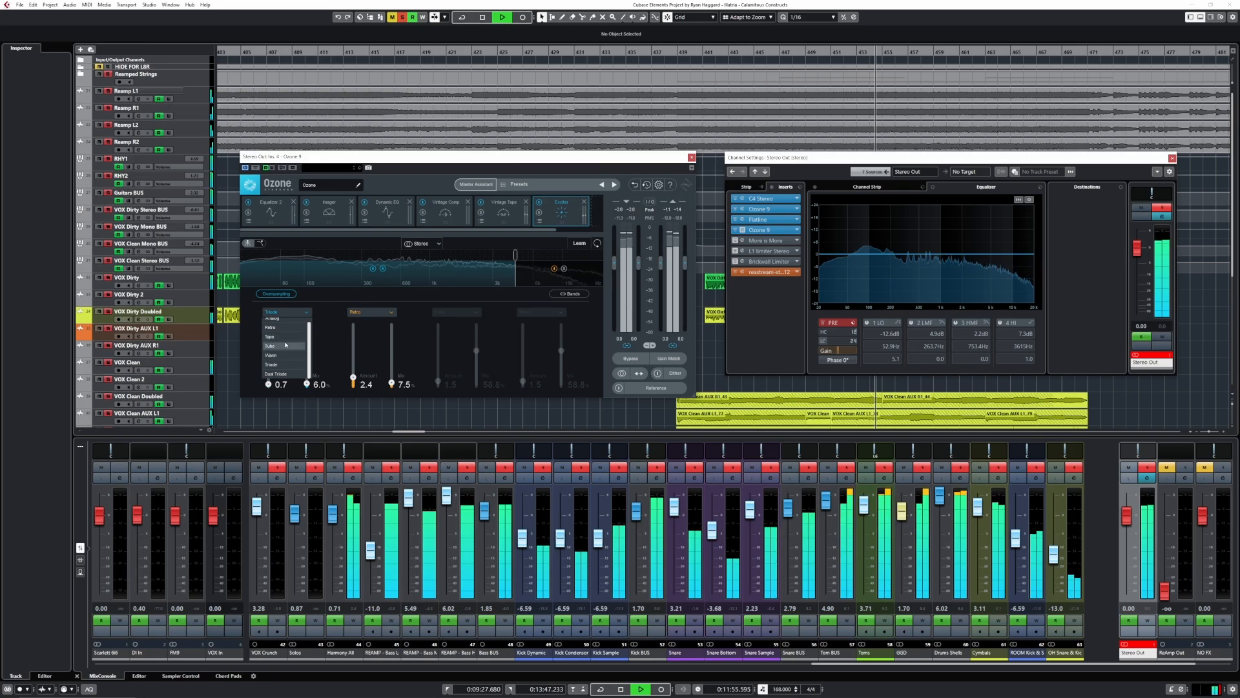
pyautogui.click(286, 345)
pyautogui.click(286, 312)
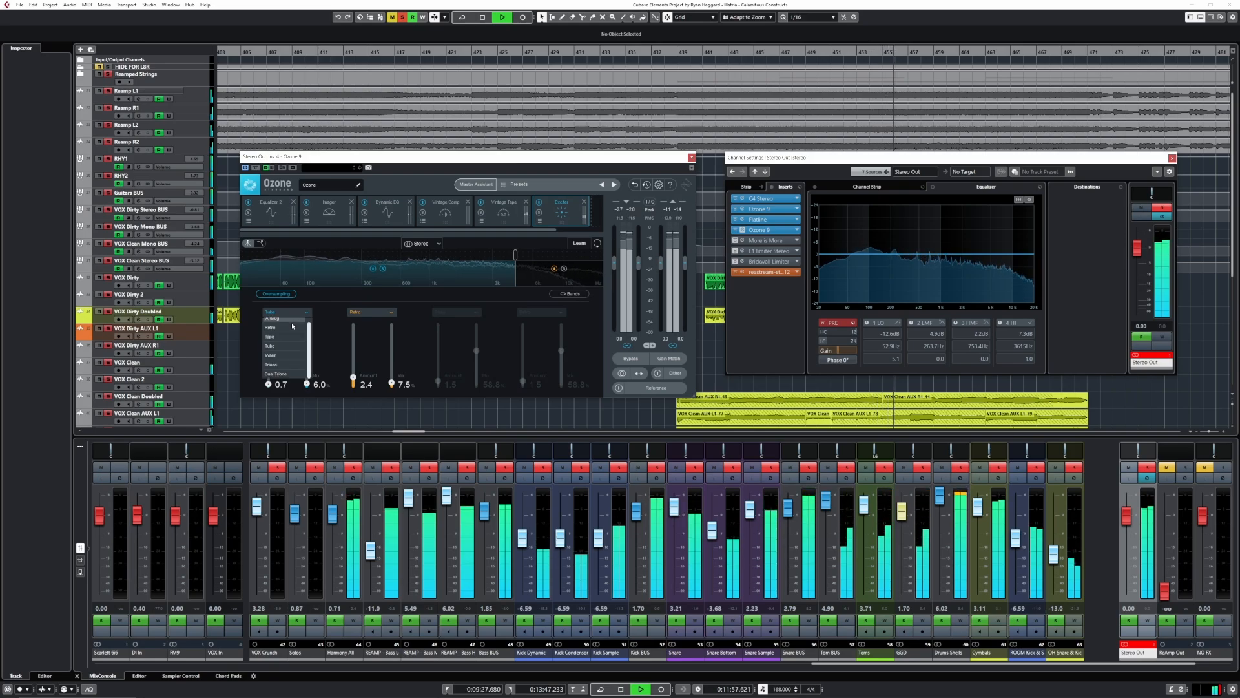
pyautogui.click(281, 328)
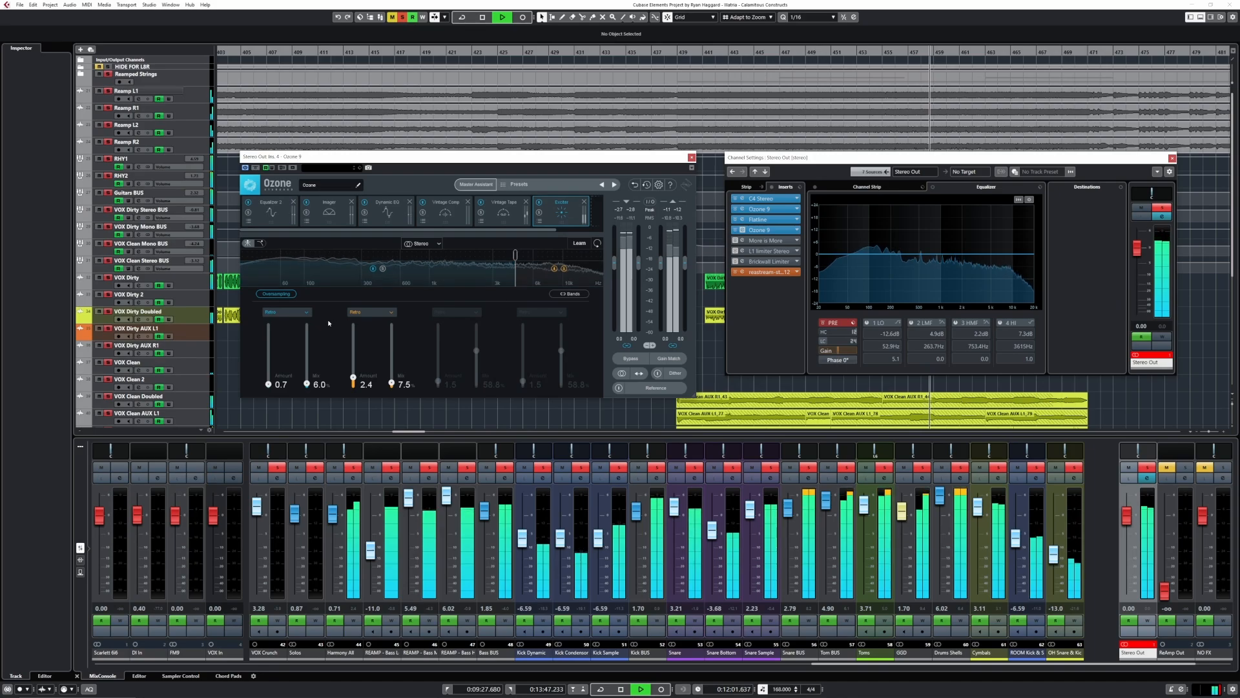
# - Set the Exciter's upper band to Tube mode
pyautogui.click(372, 312)
pyautogui.click(371, 345)
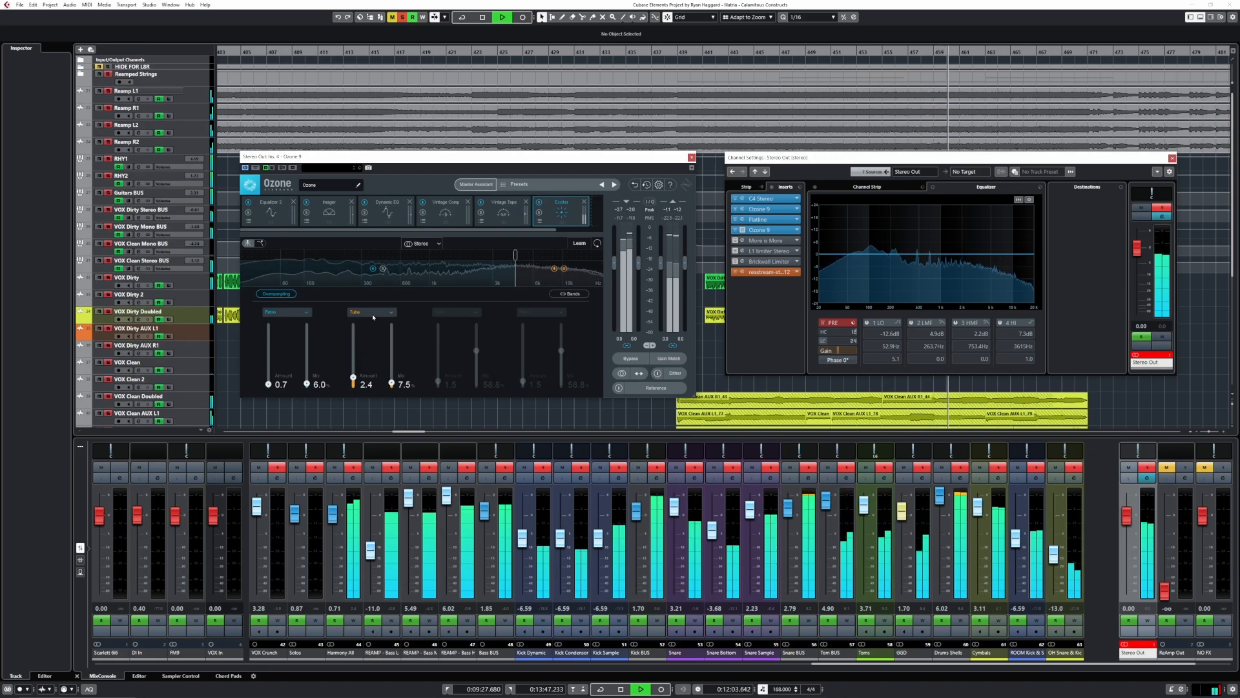
# - Audition Tape mode on the Exciter's upper band and switch the band to Retro
pyautogui.click(371, 312)
pyautogui.click(370, 336)
pyautogui.click(367, 313)
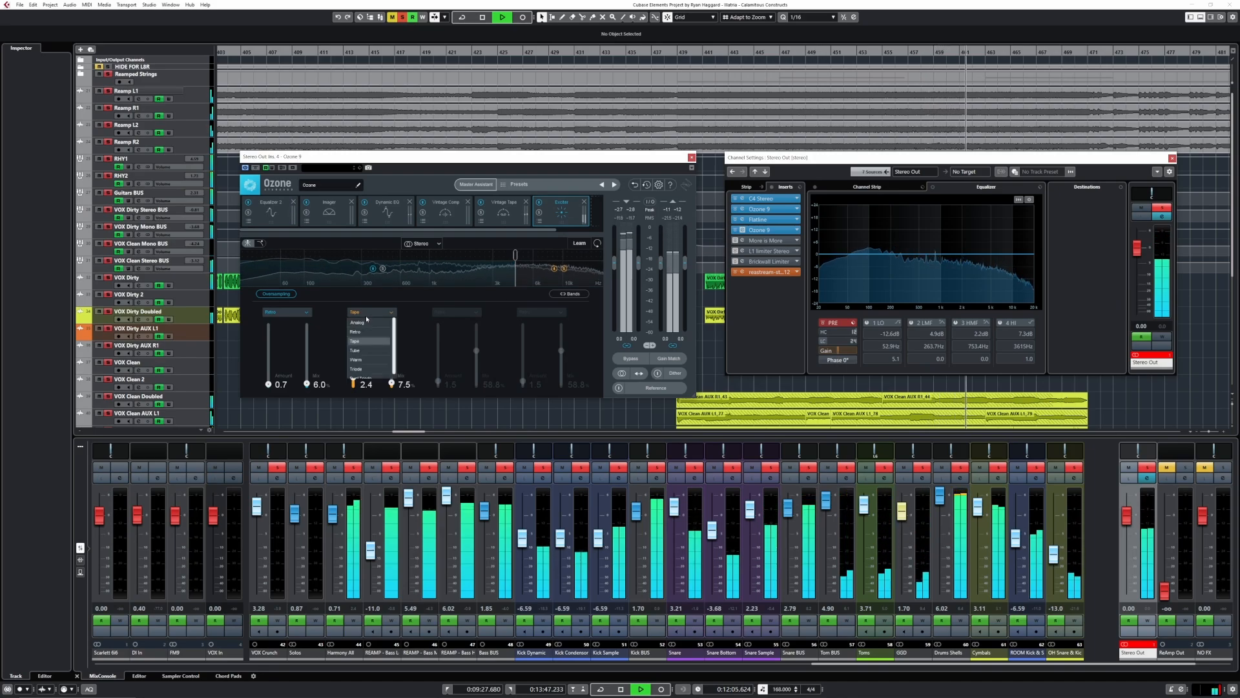
pyautogui.click(362, 331)
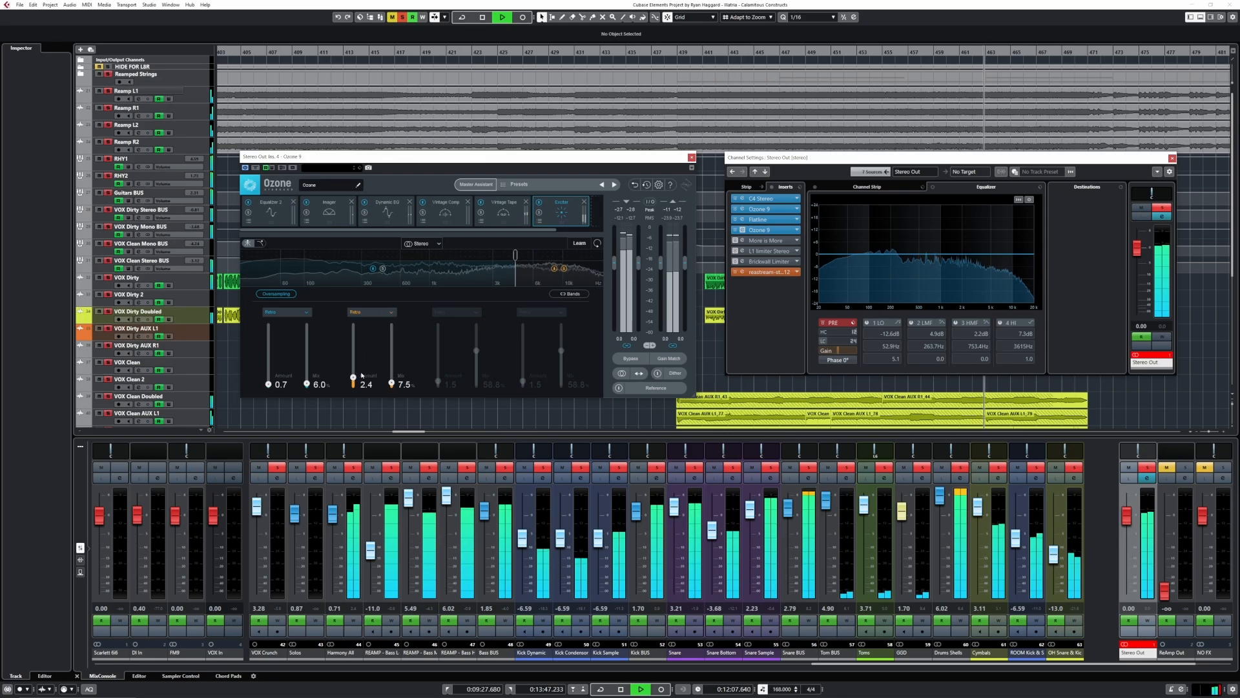
# - Test the Exciter's upper band with an exaggerated amount of 15 and settle on amount 2.4 and mix 16.3%
pyautogui.moveTo(354, 378); pyautogui.dragTo(359, 319)
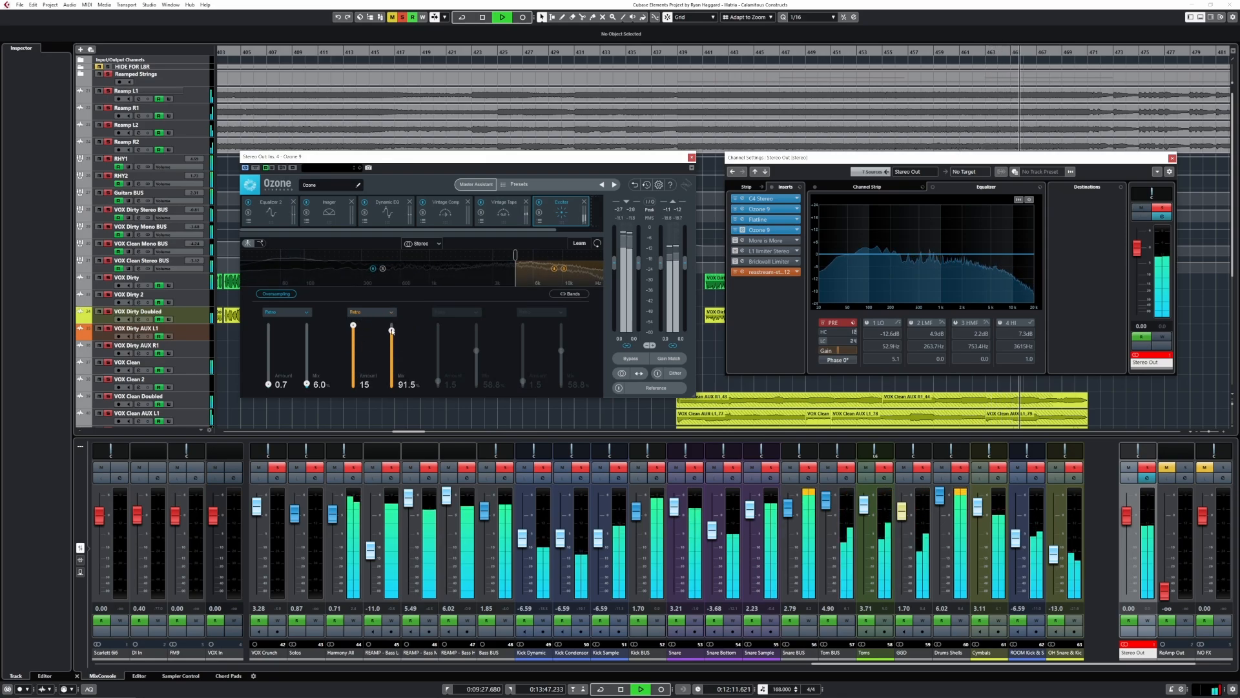
pyautogui.moveTo(392, 331); pyautogui.dragTo(391, 332)
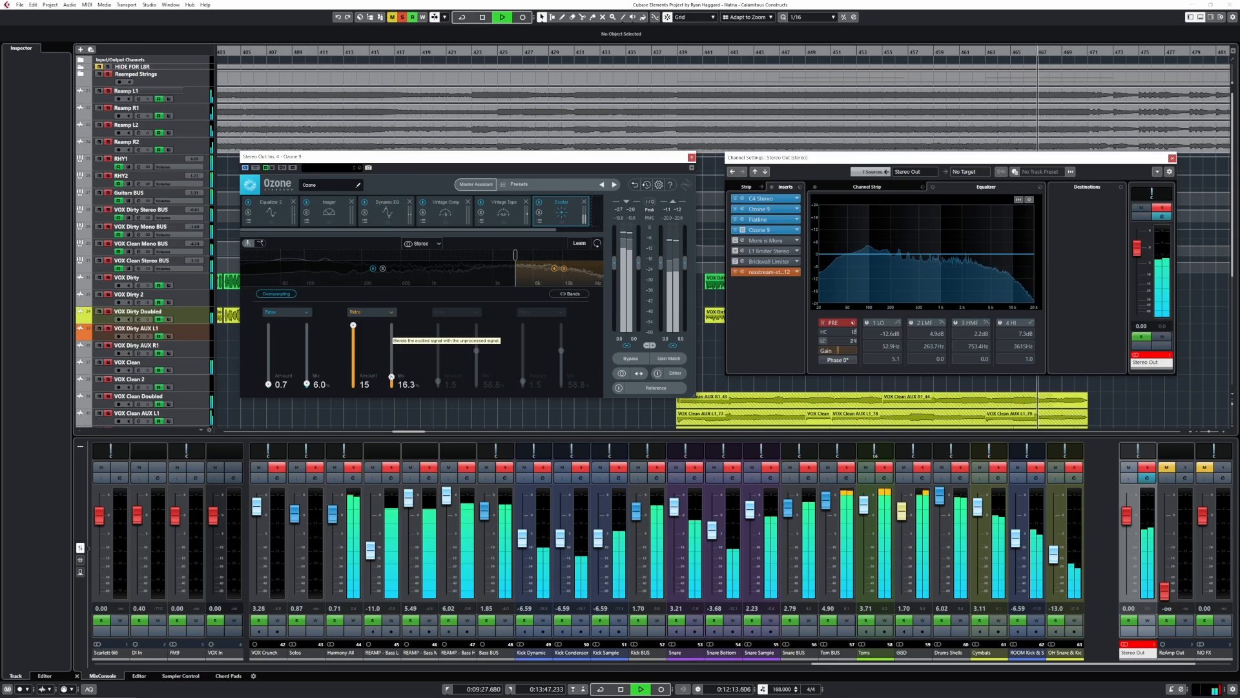
pyautogui.moveTo(352, 326); pyautogui.dragTo(353, 377)
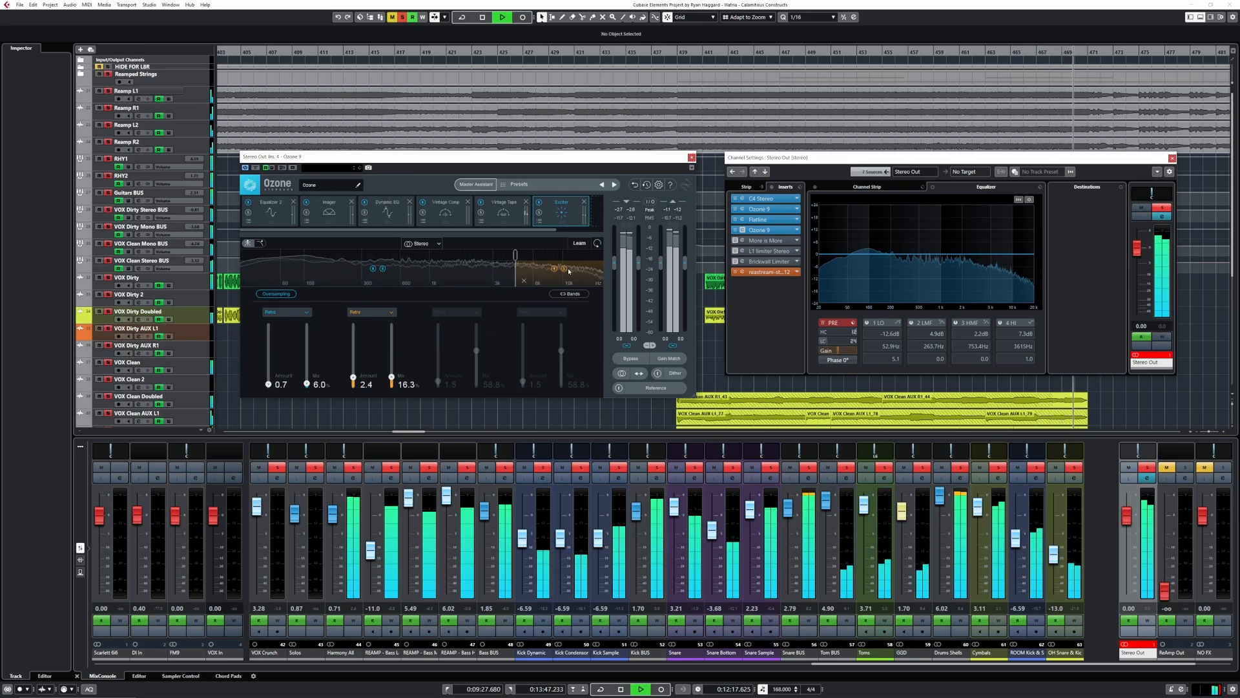
# - Raise the Exciter's lower band to an exaggerated amount of 11.4 and reduce its mix from the 84.3% test setting to 36.6%
pyautogui.moveTo(268, 385); pyautogui.dragTo(277, 341)
pyautogui.moveTo(308, 384); pyautogui.dragTo(315, 336)
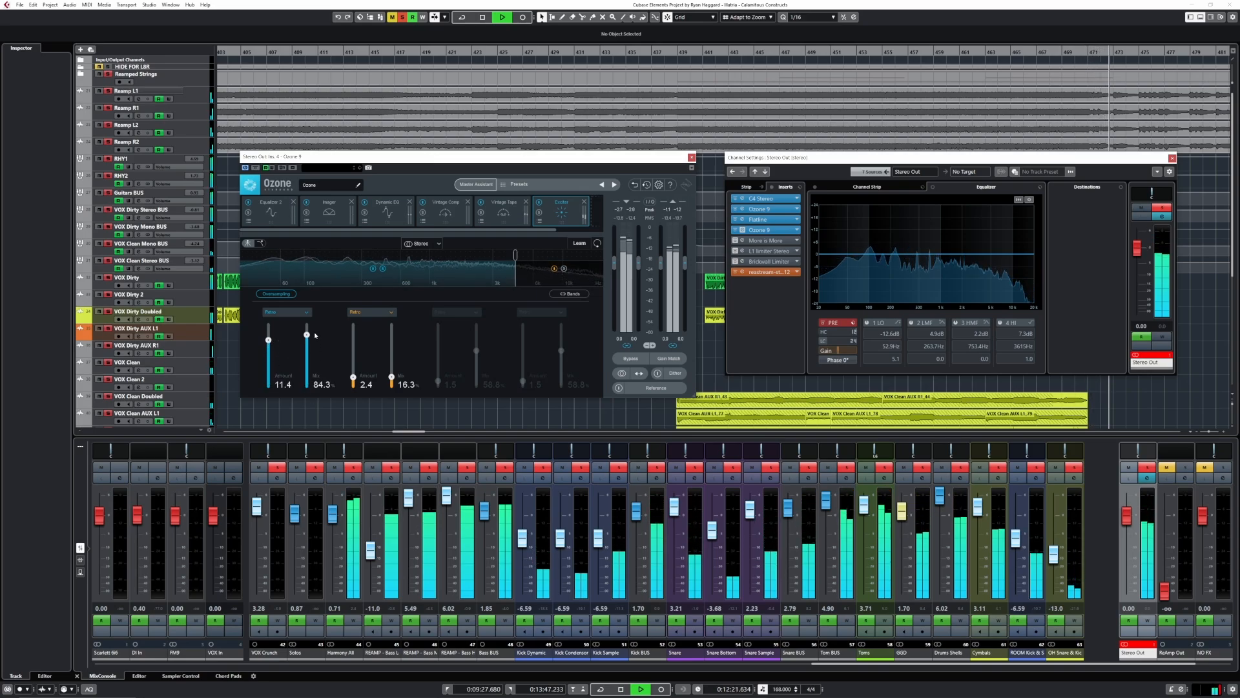
pyautogui.moveTo(314, 335); pyautogui.dragTo(317, 352)
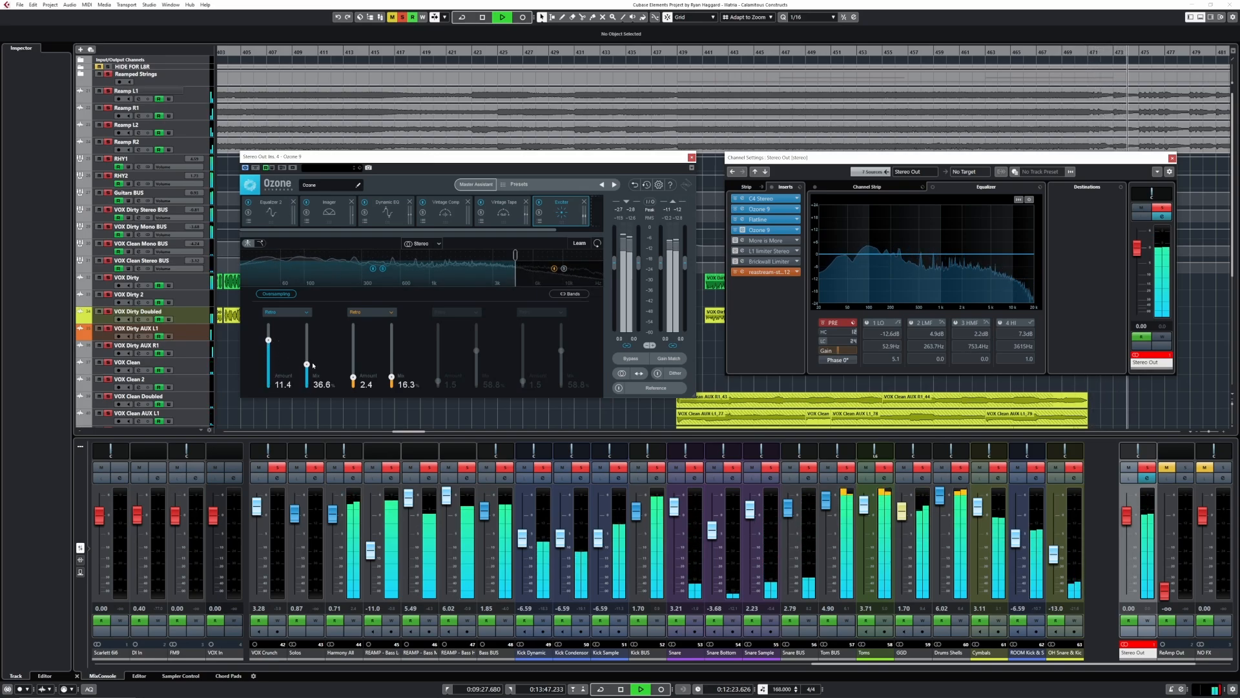
# - Audition other saturation modes on the Exciter's lower band and return it to Retro
pyautogui.click(297, 315)
pyautogui.click(270, 337)
pyautogui.click(287, 312)
pyautogui.click(283, 350)
pyautogui.click(286, 313)
pyautogui.click(274, 328)
# - Set the Exciter's lower band to amount 3.6 and mix 13.7%, and compare the sound with the module bypassed
pyautogui.moveTo(268, 350); pyautogui.dragTo(306, 379)
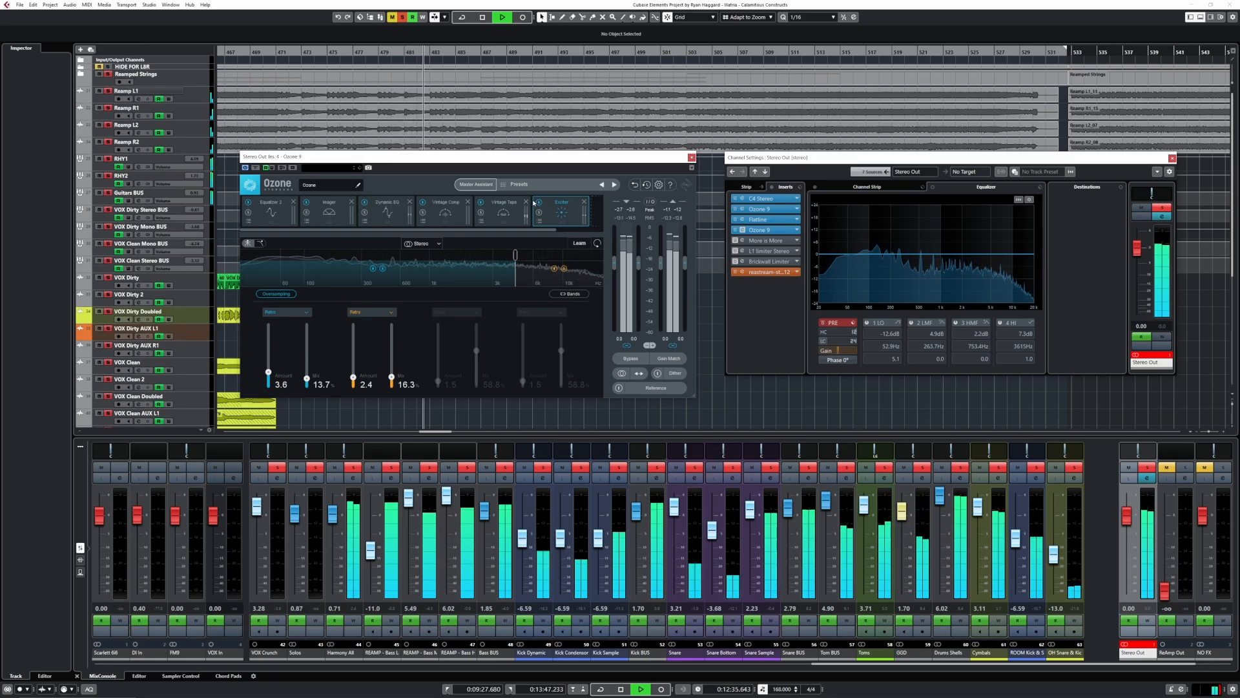
pyautogui.click(540, 203)
pyautogui.click(541, 203)
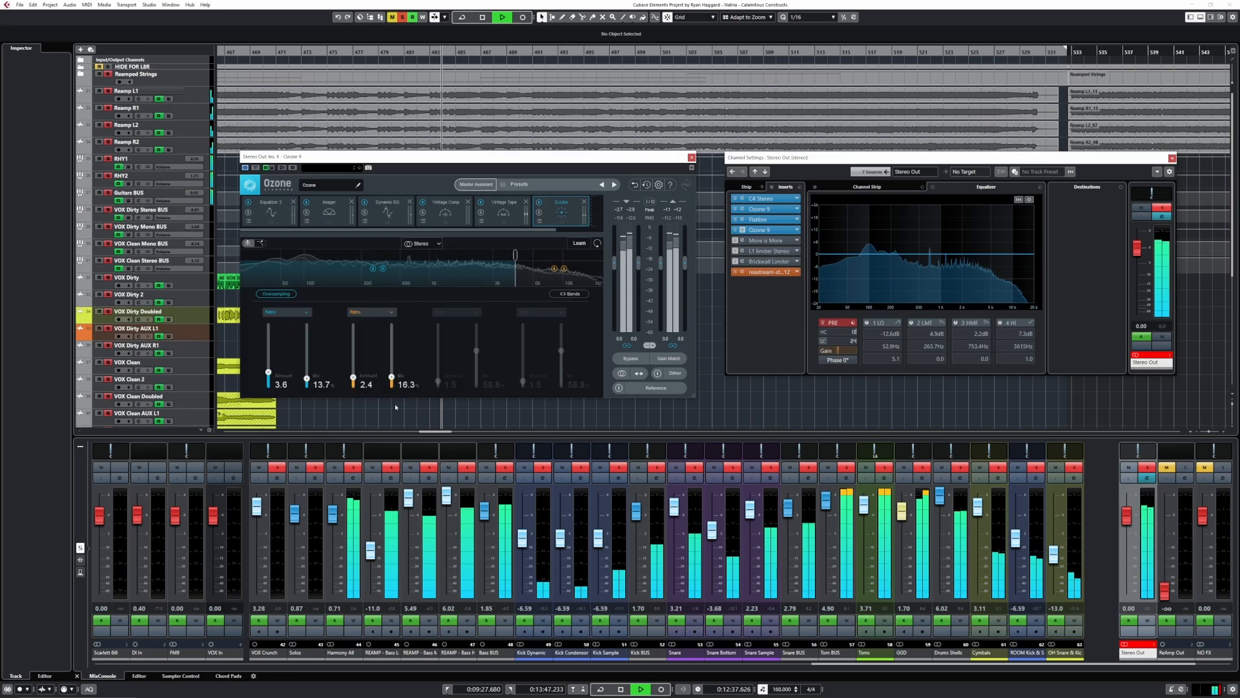
# - Set the Exciter's upper band to amount 1.5 and mix 8.5%, and its lower band to amount 3.1 and mix 15.0%
pyautogui.moveTo(391, 378); pyautogui.dragTo(354, 383)
pyautogui.moveTo(268, 372); pyautogui.dragTo(311, 381)
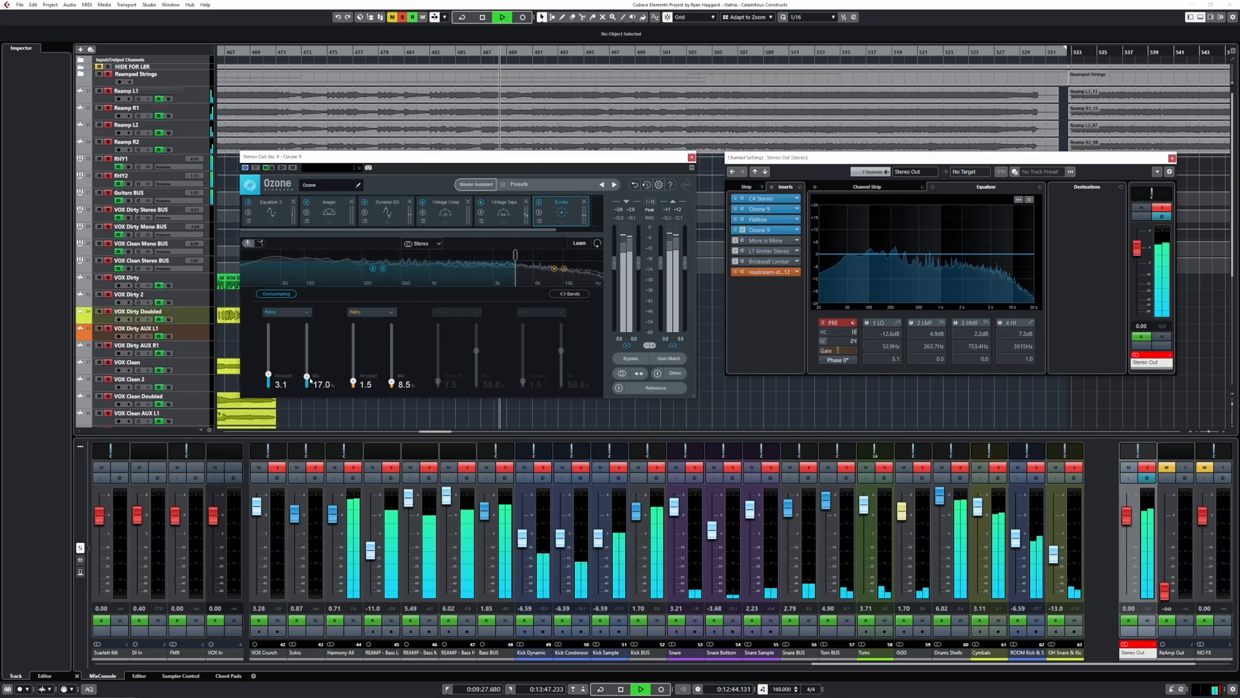
# - Compare the master with the Exciter and Vintage Tape modules bypassed and re-enabled
pyautogui.click(538, 202)
pyautogui.click(482, 204)
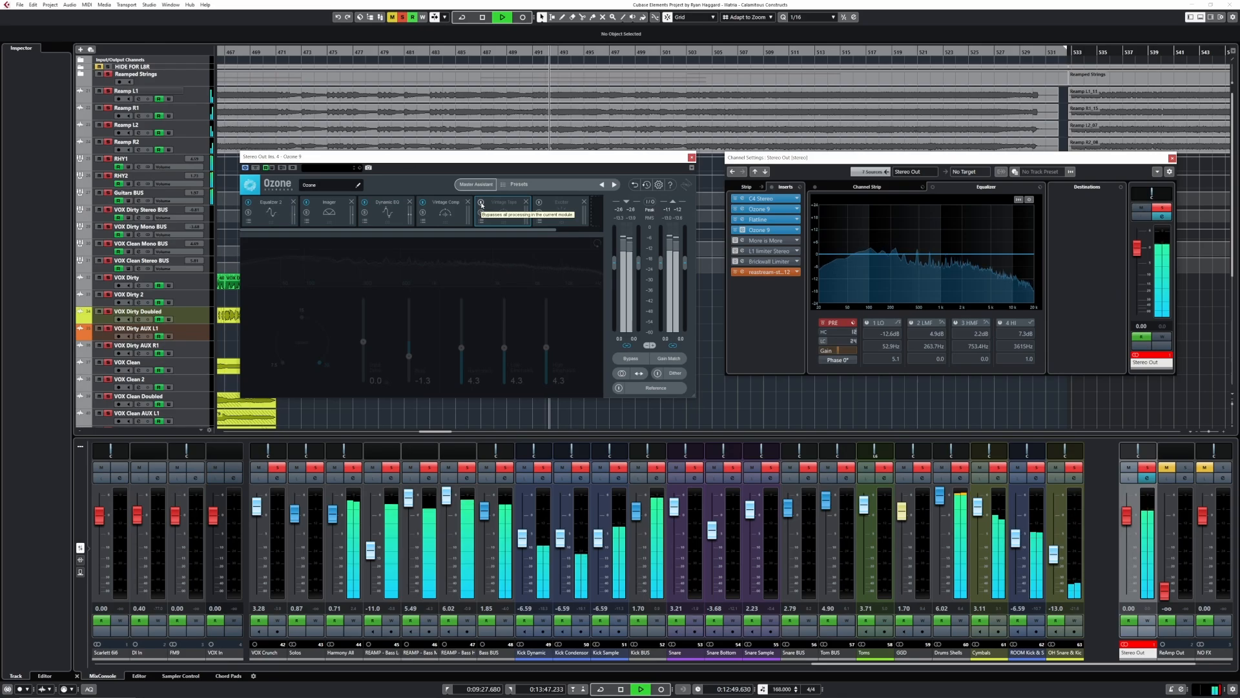
pyautogui.click(482, 204)
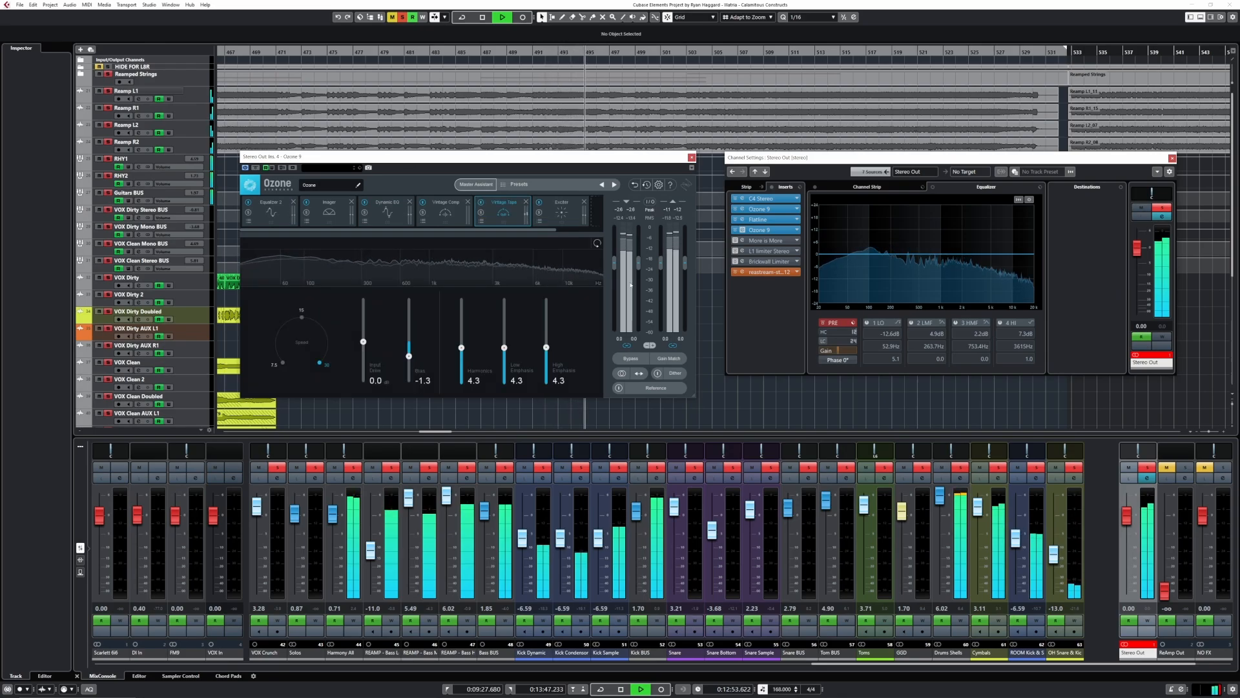
# - Enable the More is More insert on the Stereo Out channel
pyautogui.click(736, 241)
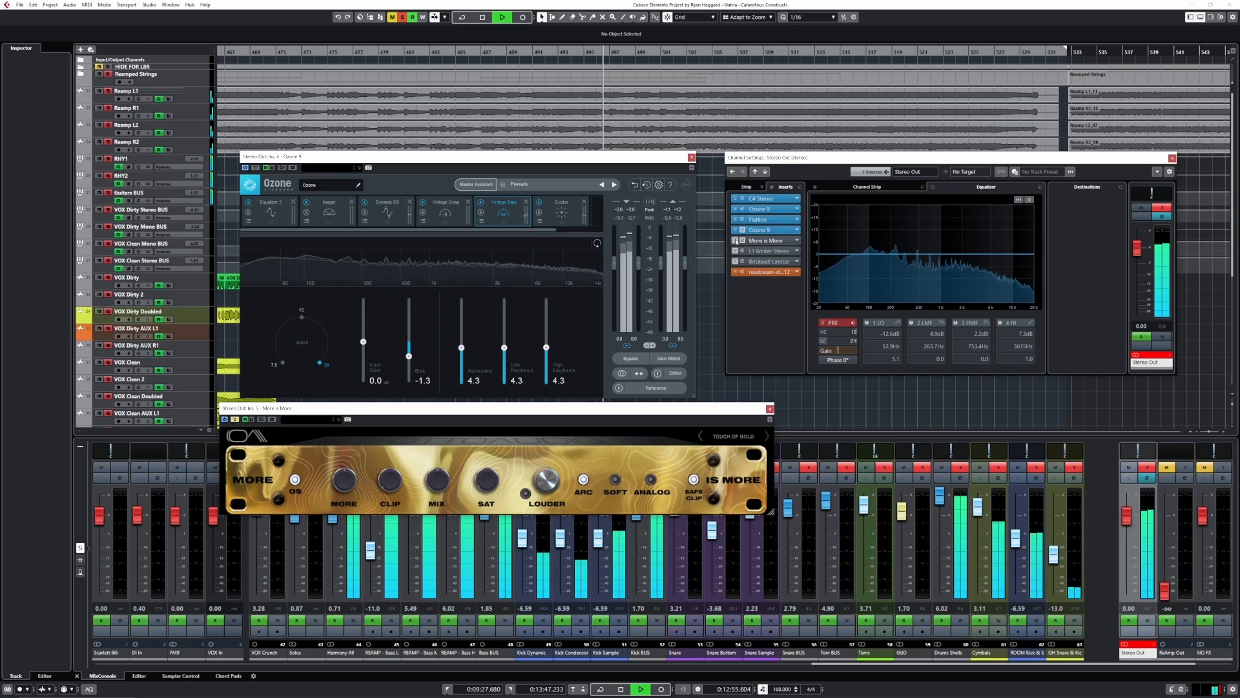
pyautogui.click(735, 241)
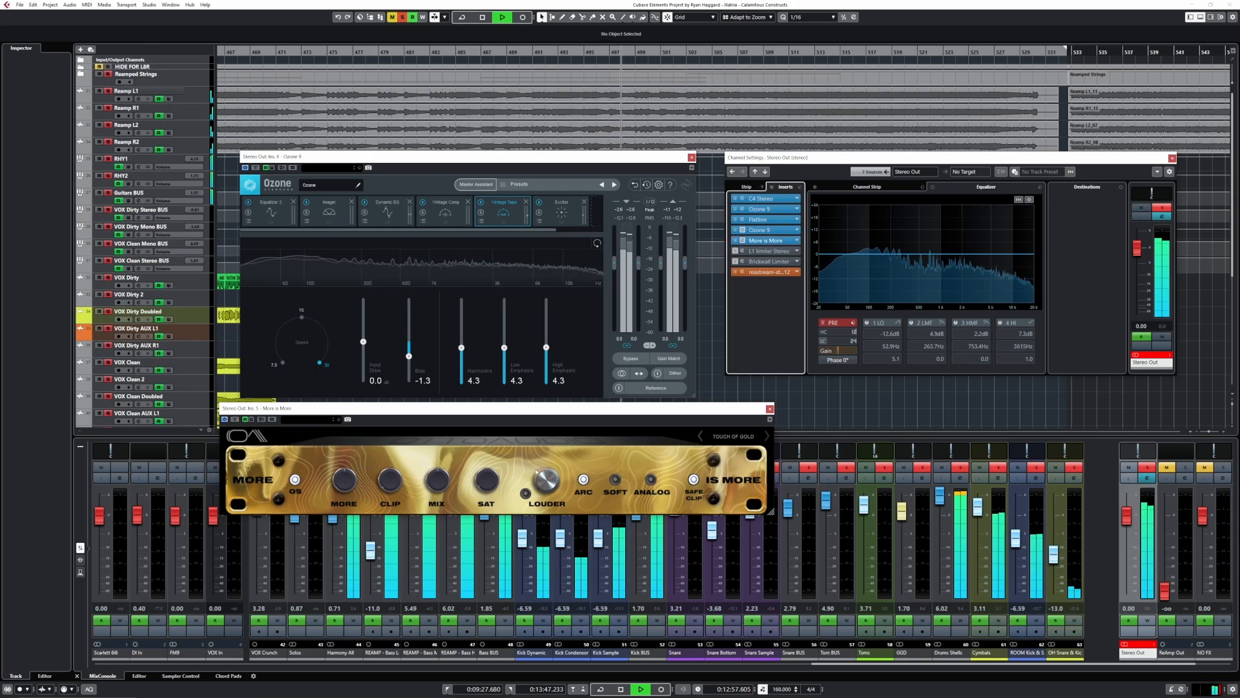